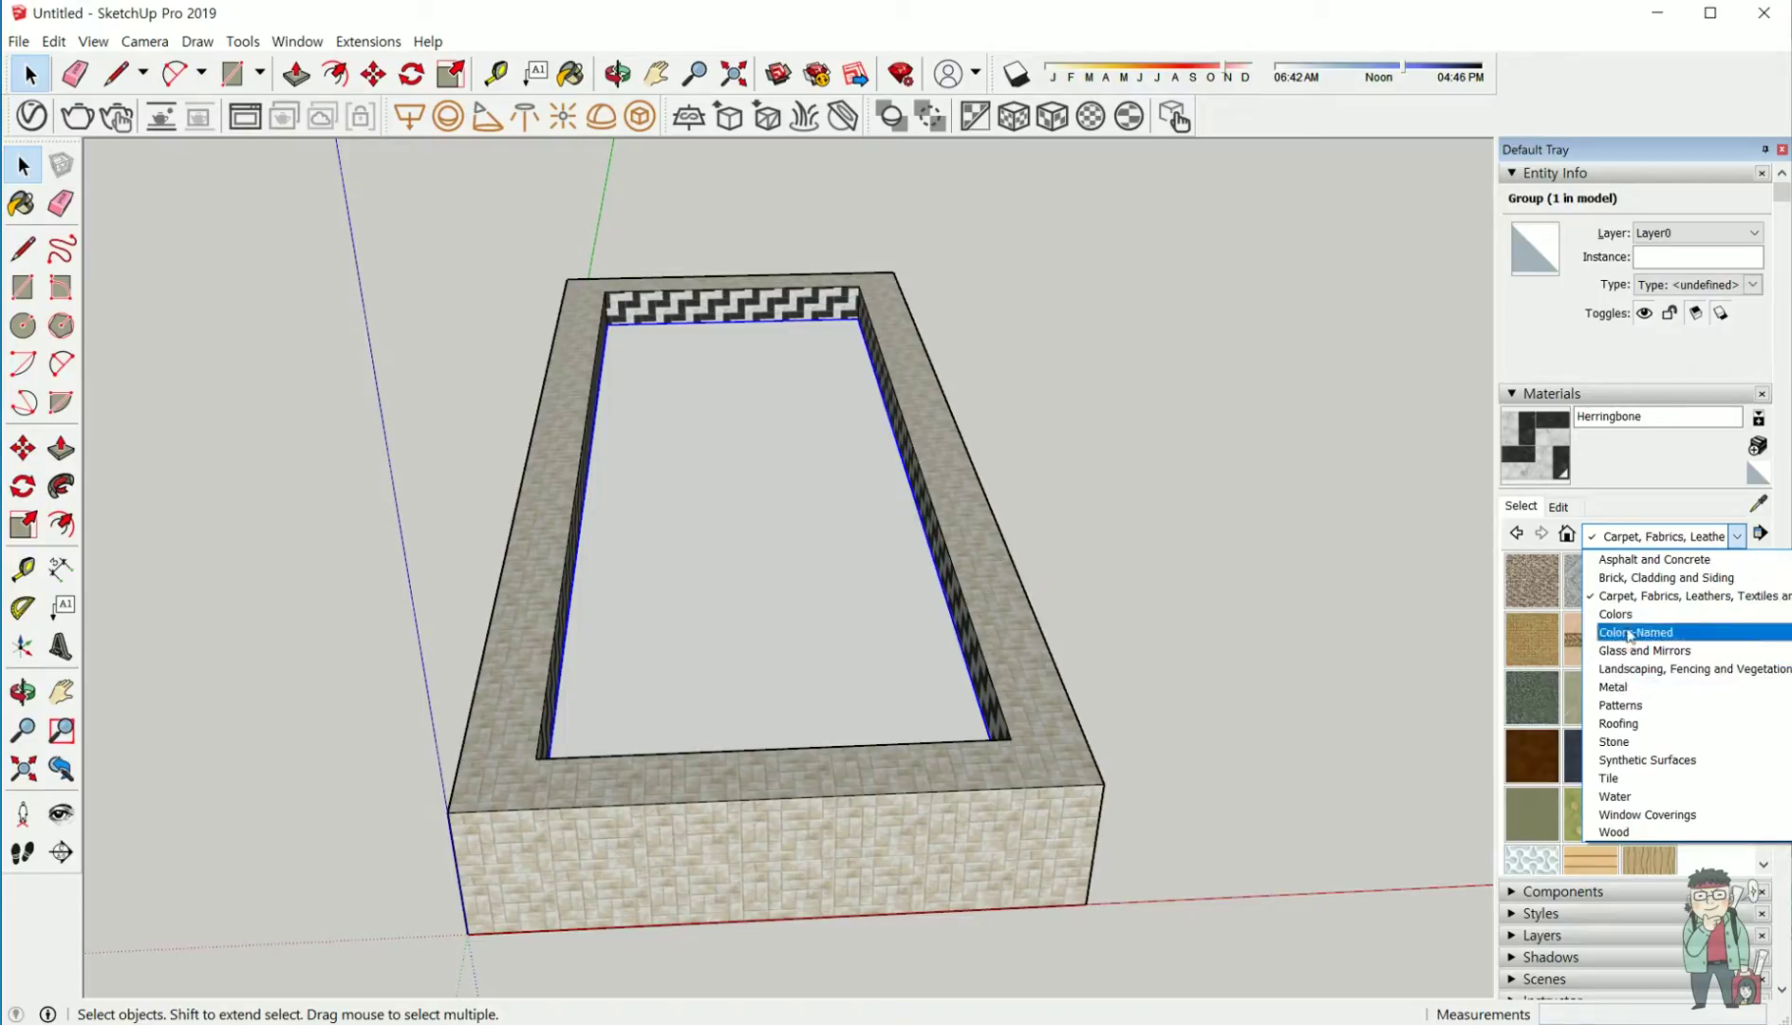
- Paint the pool's water surface with Color I05 from the Colors material collection
{"action": "left_click", "coordinate": [1616, 614]}
{"action": "scroll", "coordinate": [1606, 701], "scroll_direction": "down", "scroll_amount": 3}
{"action": "scroll", "coordinate": [1611, 696], "scroll_direction": "down", "scroll_amount": 6}
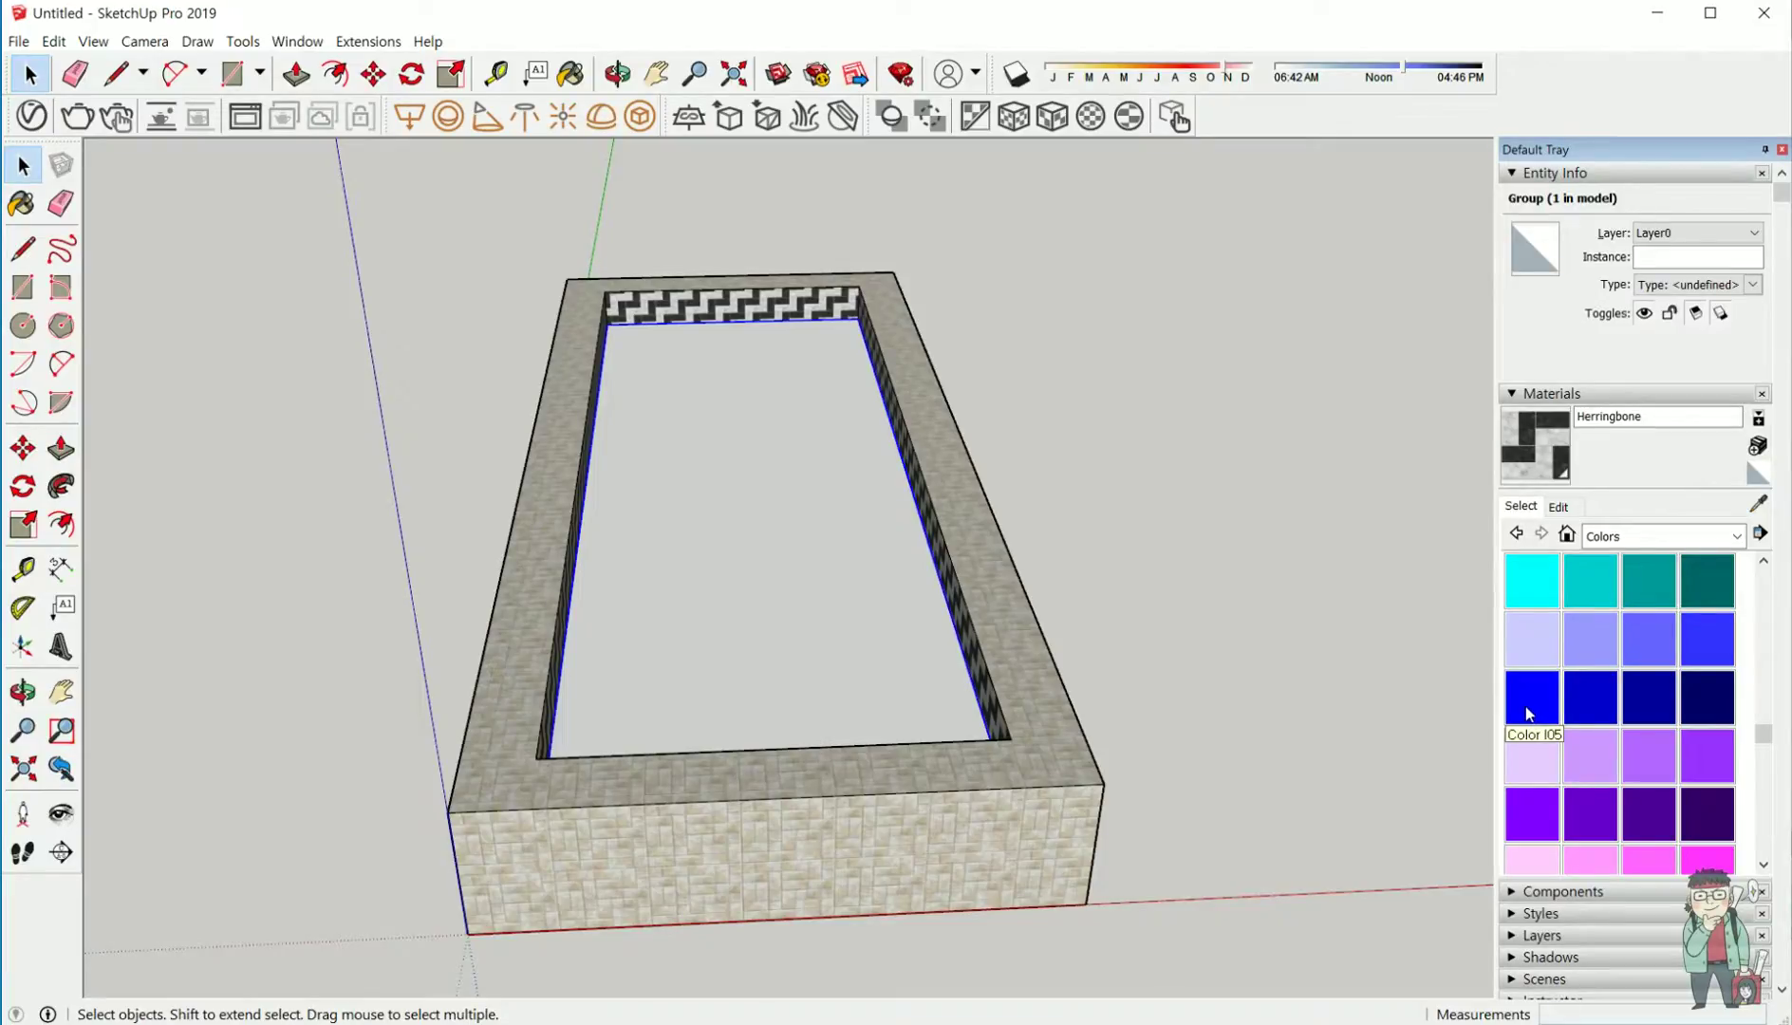
{"action": "left_click", "coordinate": [1525, 705]}
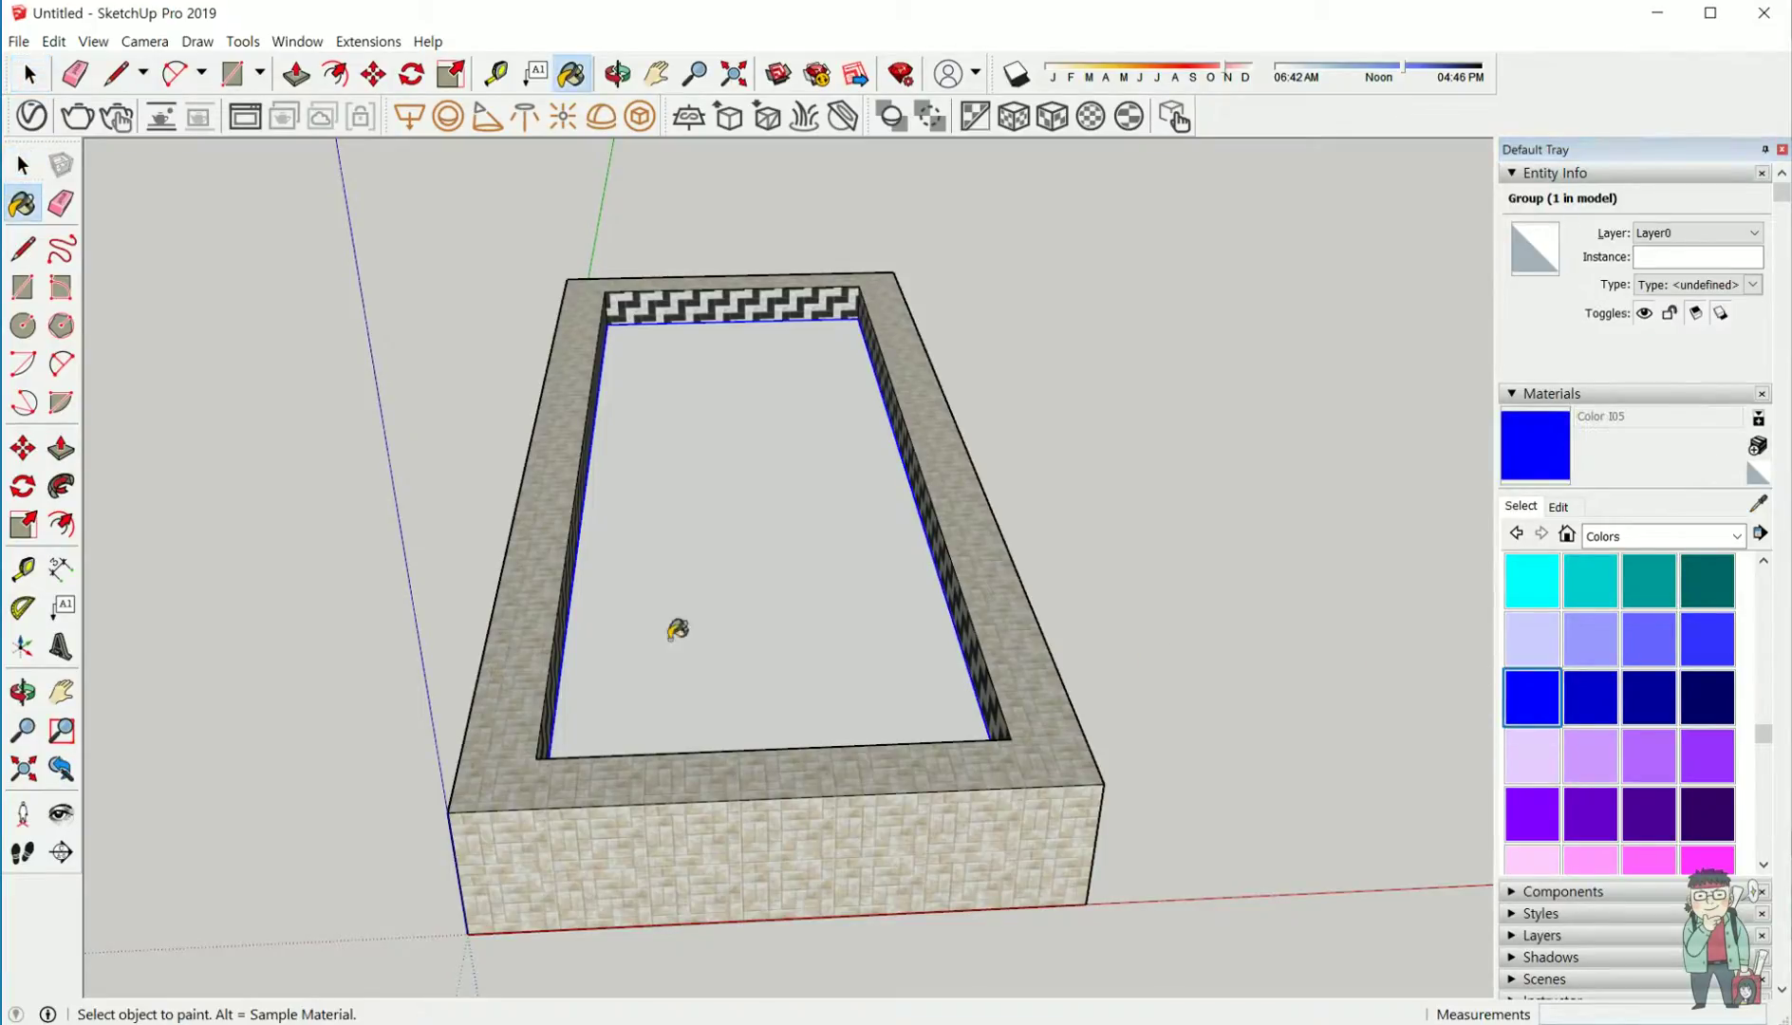
{"action": "left_click", "coordinate": [813, 573]}
{"action": "middle_click_drag", "start_coordinate": [877, 521], "coordinate": [960, 526]}
{"action": "key", "text": "space"}
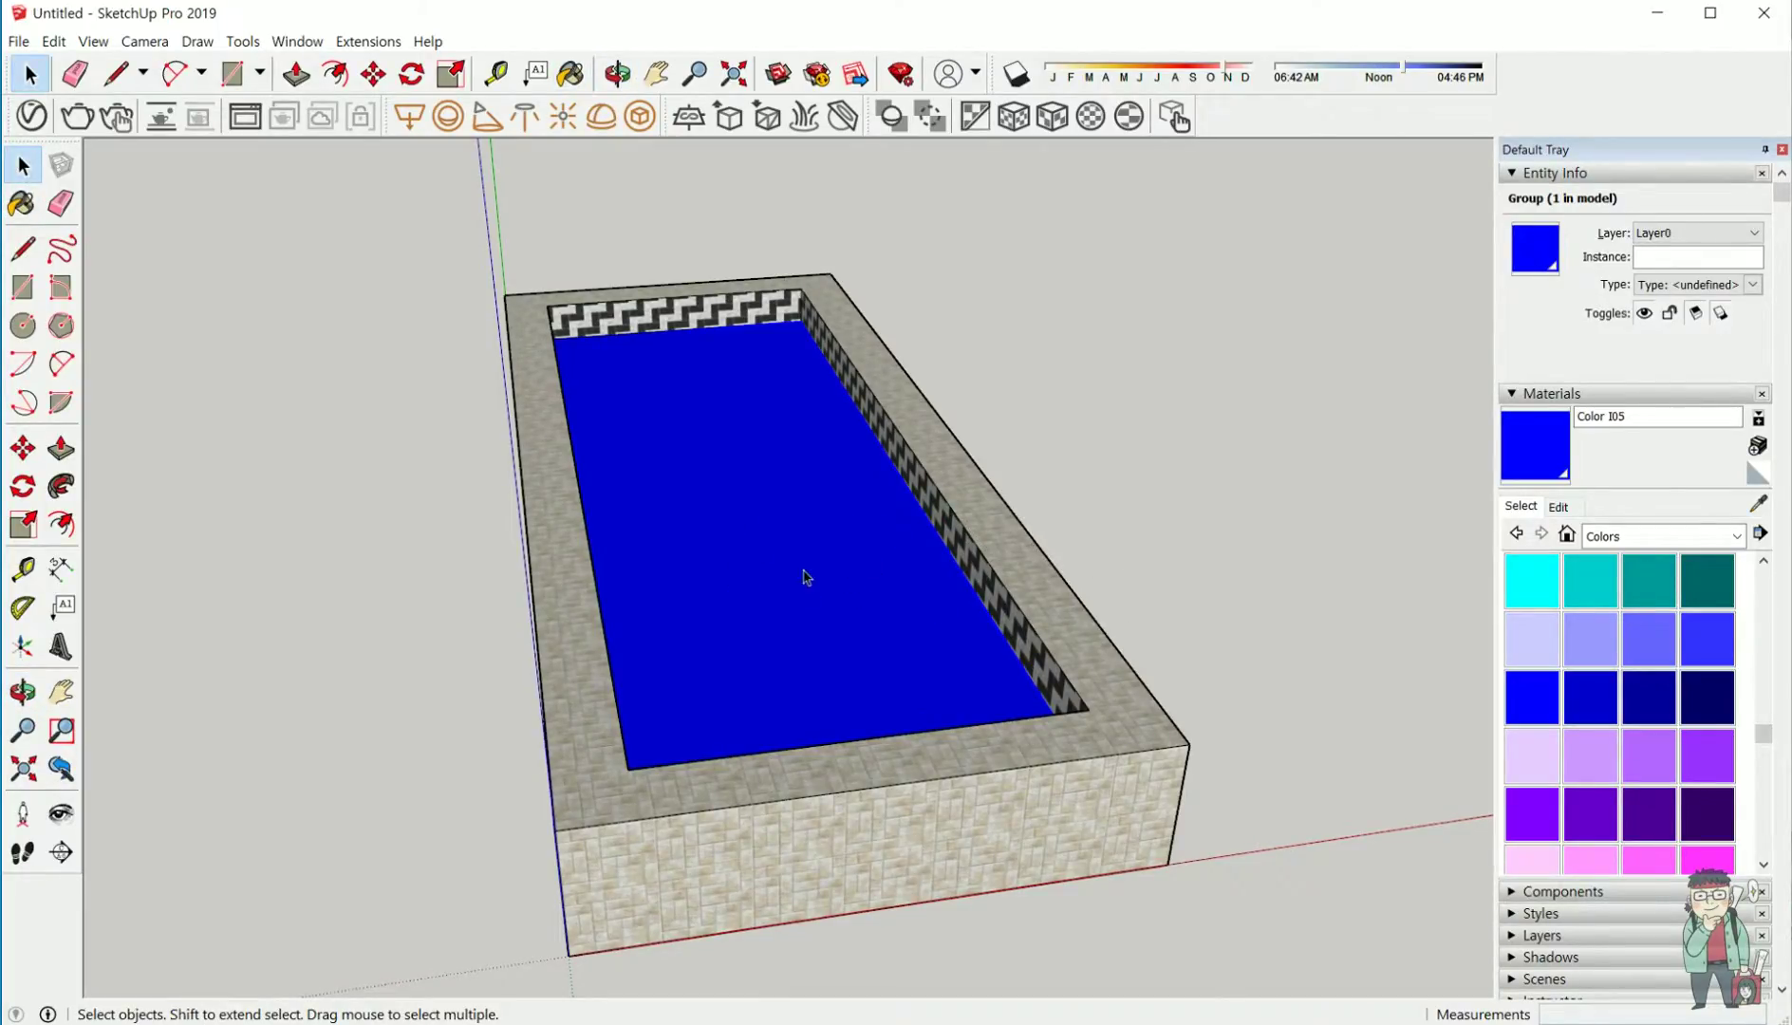
- Set the opacity of the Color I05 material to 10
{"action": "left_click", "coordinate": [1558, 506]}
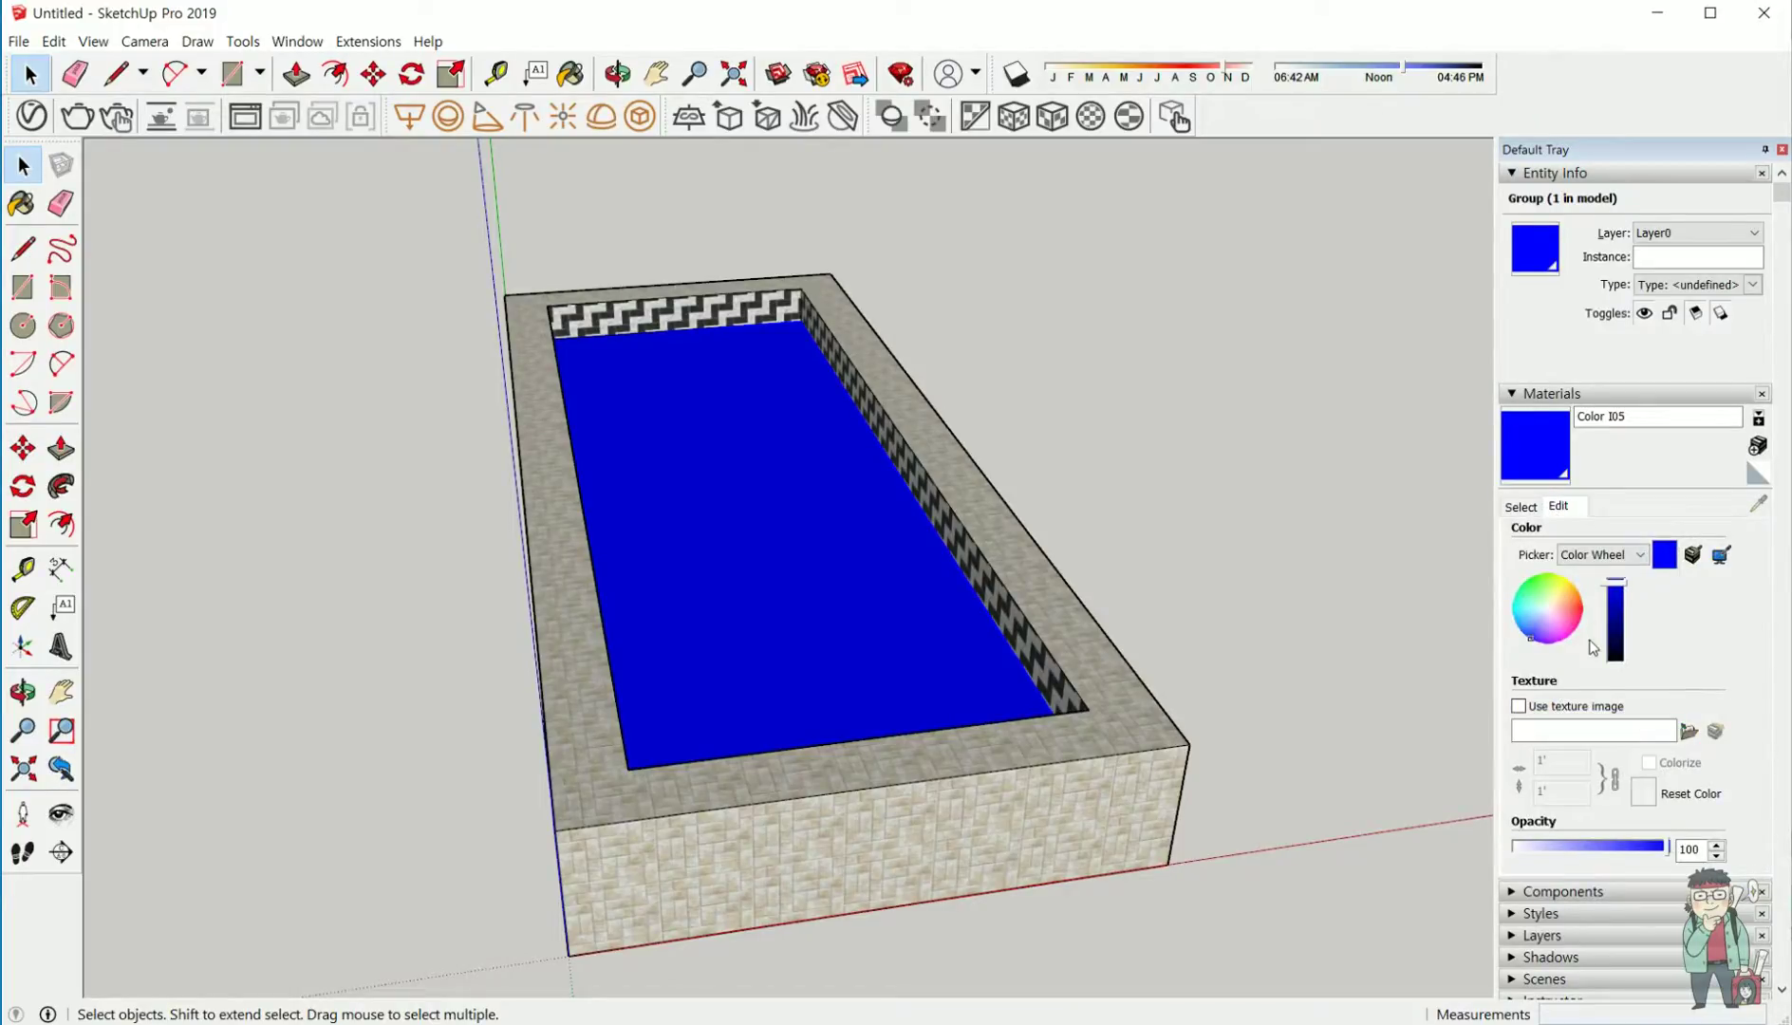
{"action": "scroll", "coordinate": [1593, 648], "scroll_direction": "down", "scroll_amount": 1}
{"action": "left_click", "coordinate": [1530, 820]}
{"action": "double_click", "coordinate": [1685, 822]}
{"action": "type", "text": "10"}
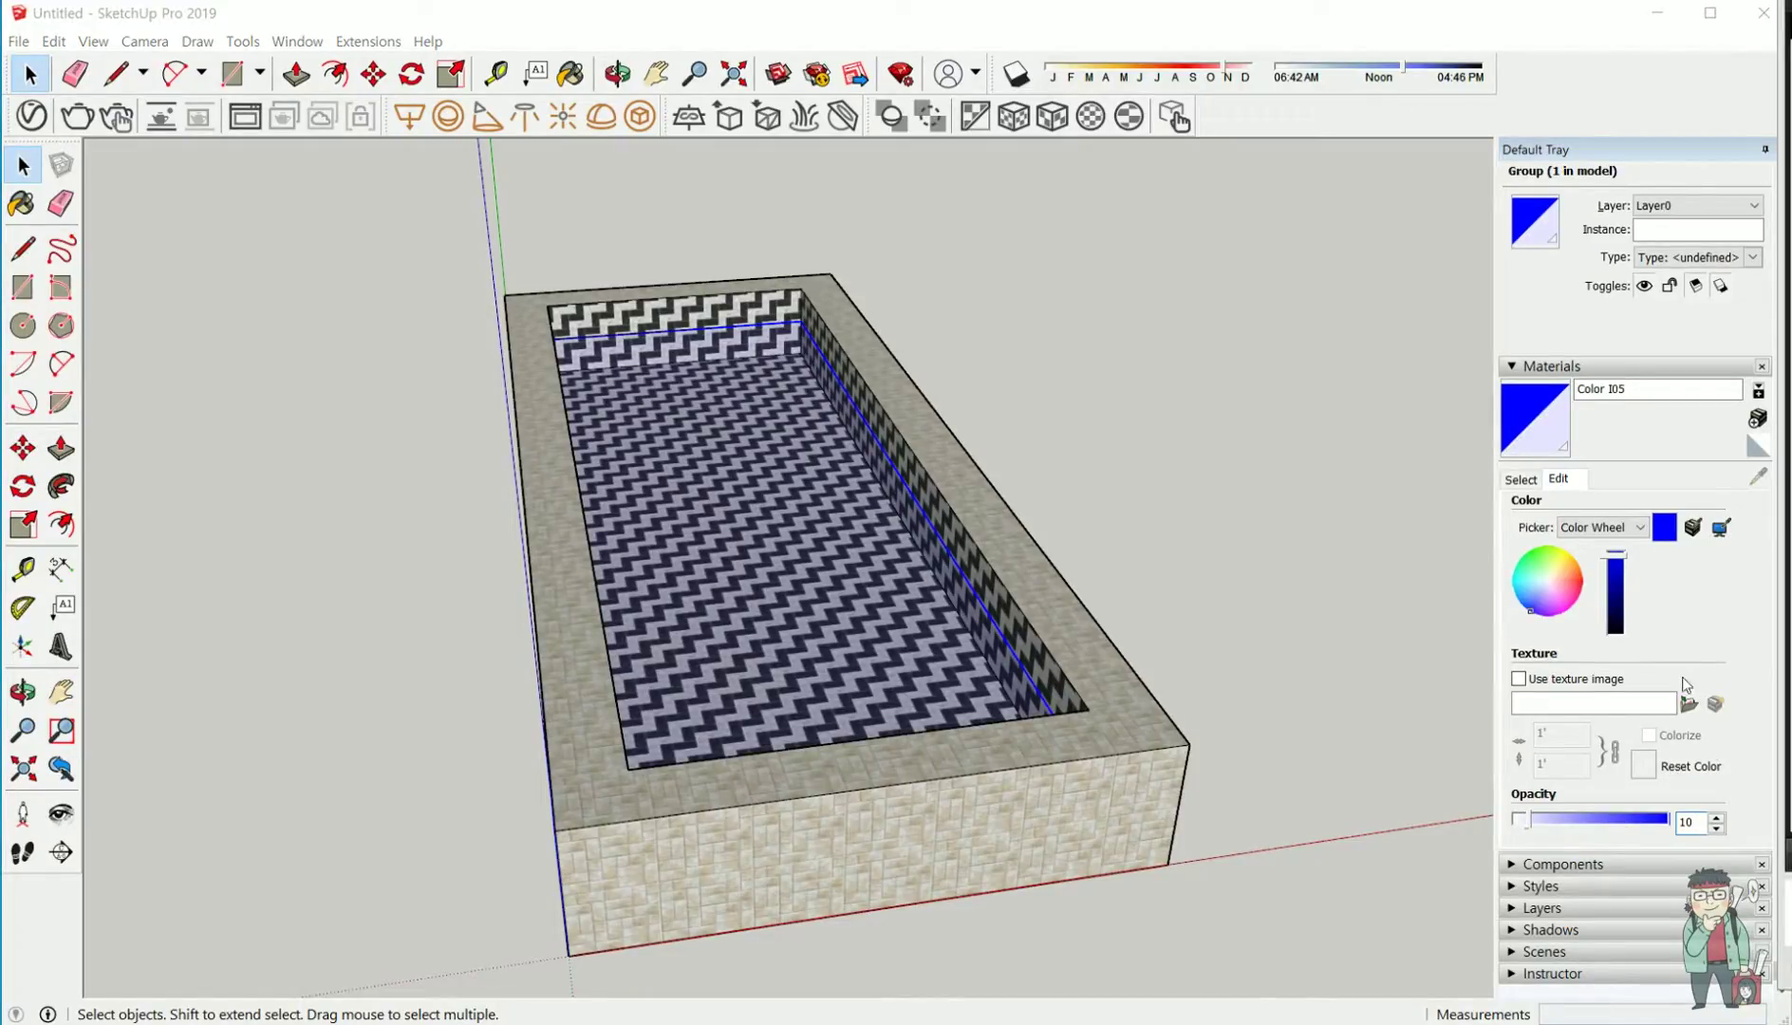
- Open the V-Ray Asset Editor beside the pool view and select the Color I05 material
{"action": "middle_click_drag", "start_coordinate": [1352, 651], "coordinate": [1067, 622]}
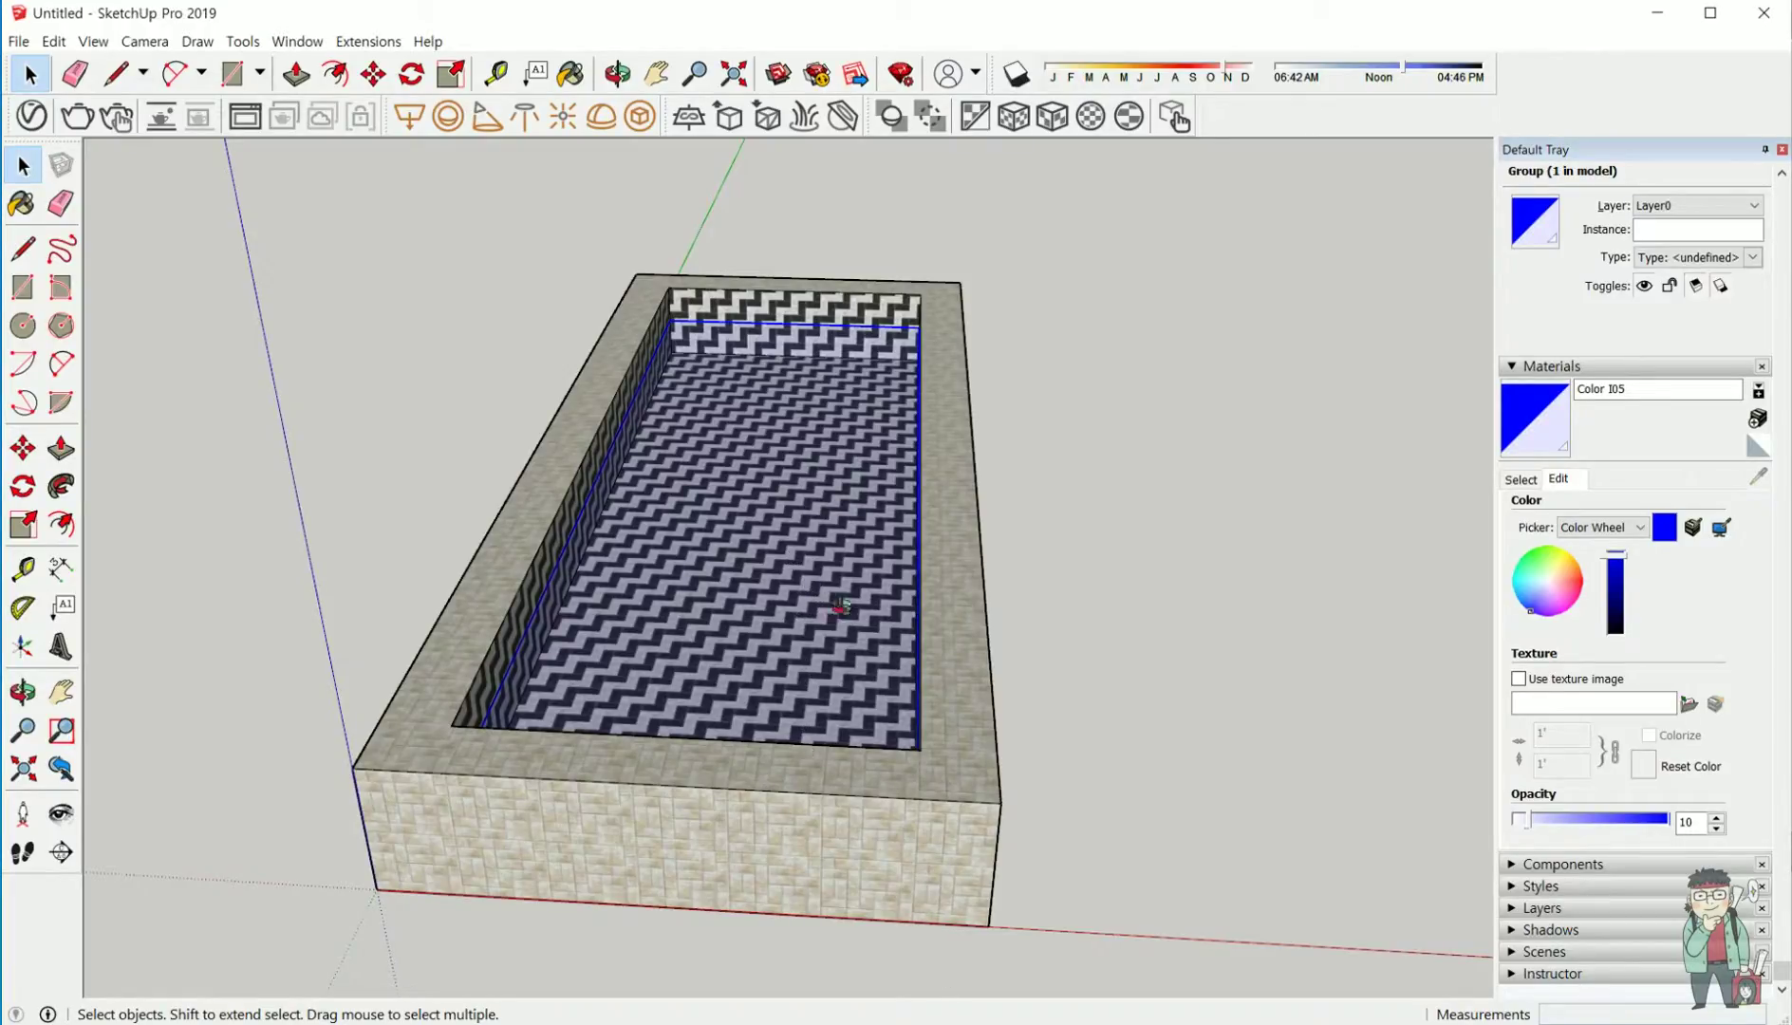
{"action": "middle_click_drag", "start_coordinate": [841, 606], "coordinate": [862, 607]}
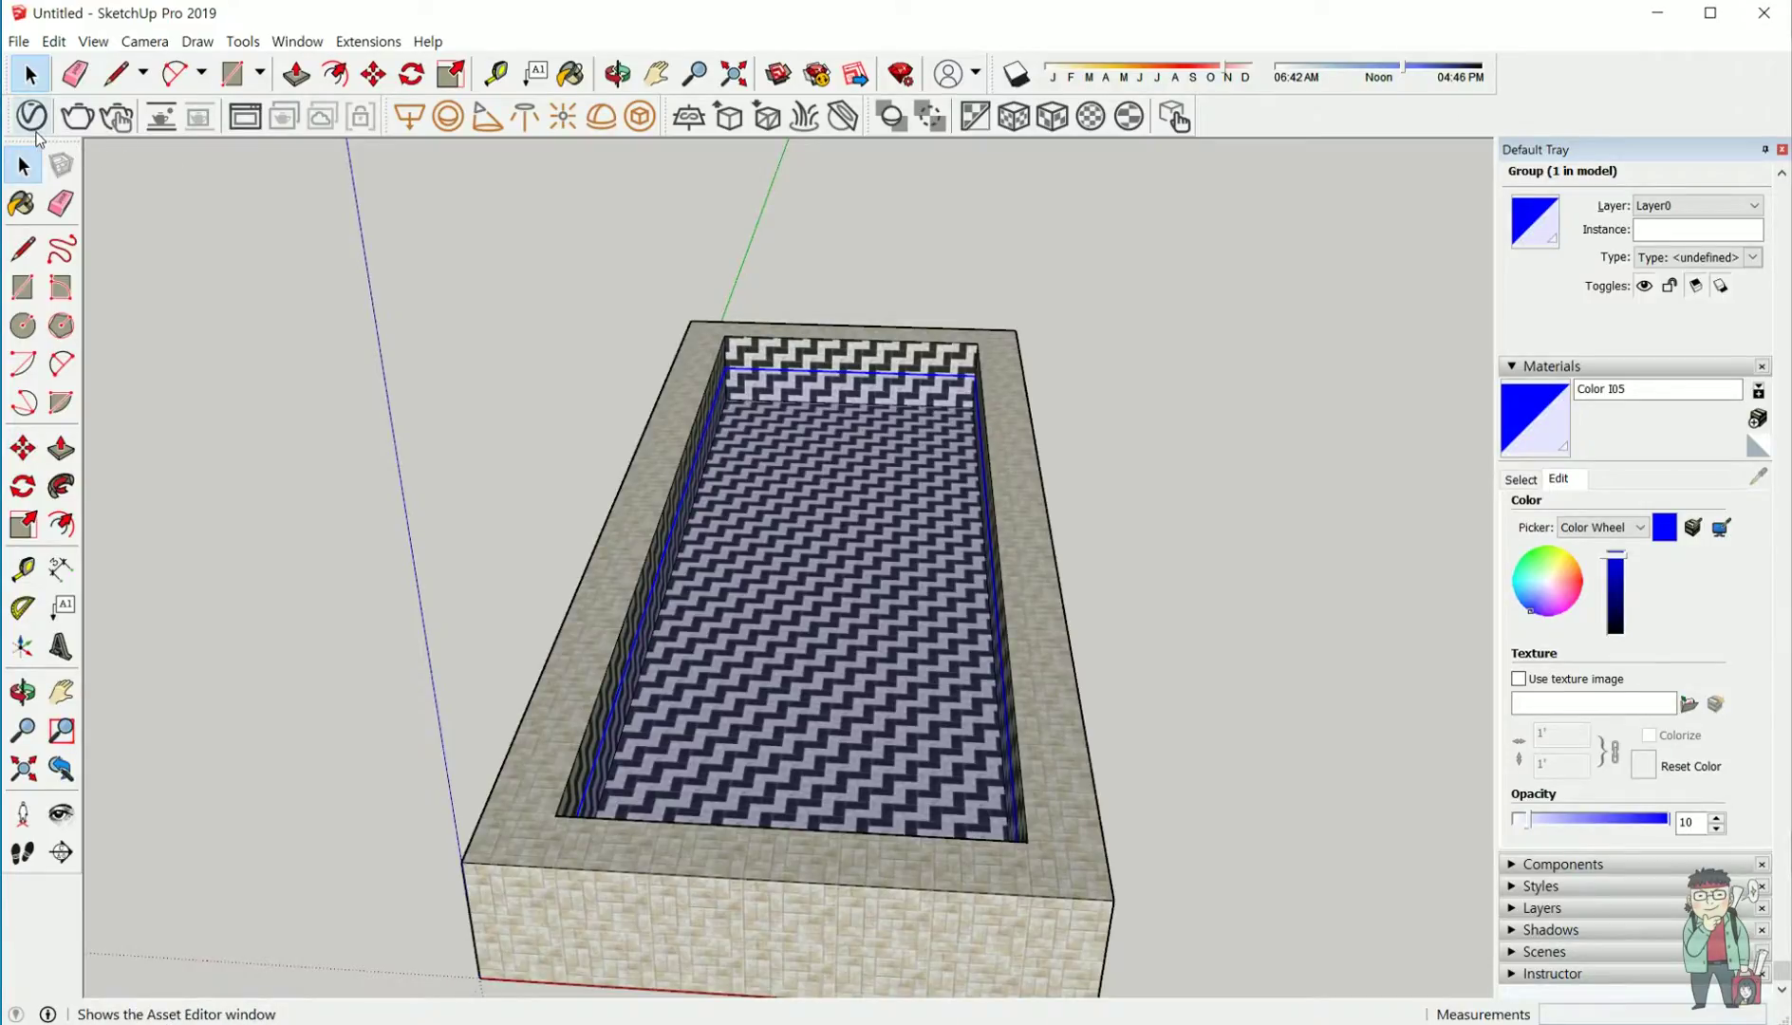
{"action": "left_click", "coordinate": [33, 126]}
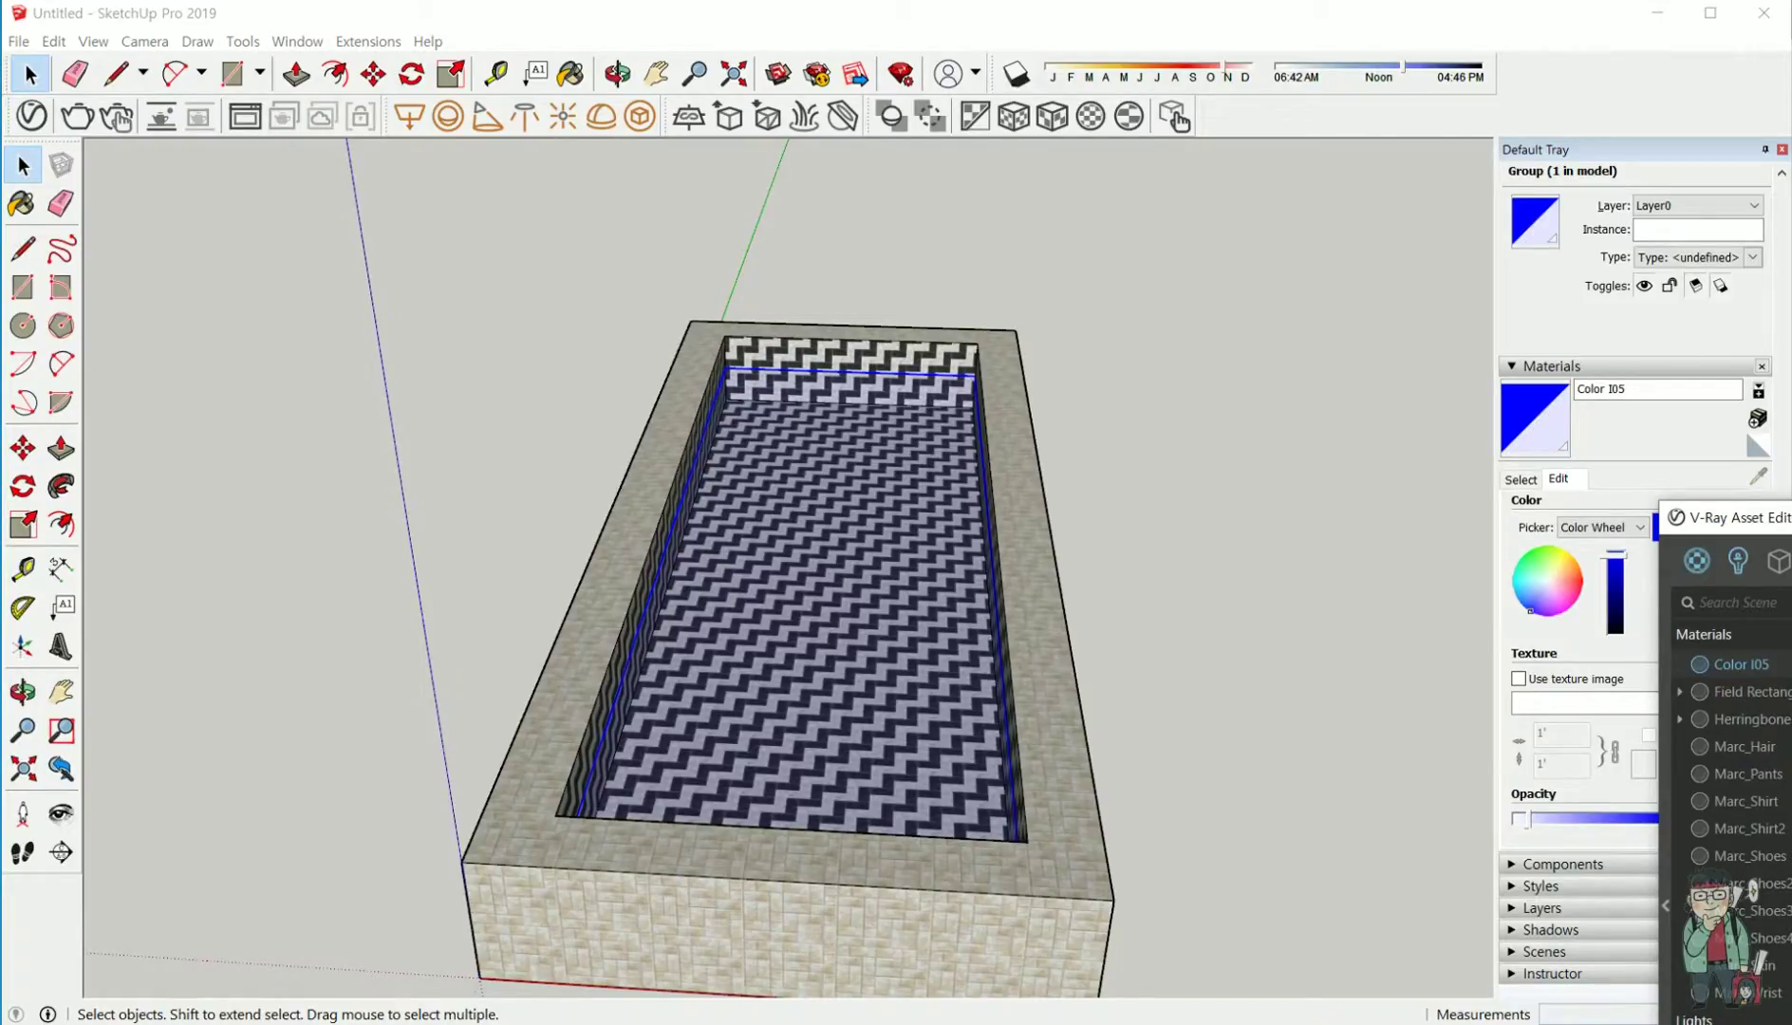
{"action": "left_click_drag", "start_coordinate": [1737, 517], "coordinate": [1282, 233]}
{"action": "mouse_move", "coordinate": [806, 531]}
{"action": "middle_mouse_down"}
{"action": "mouse_move", "coordinate": [819, 548]}
{"action": "mouse_move", "coordinate": [712, 472]}
{"action": "mouse_move", "coordinate": [673, 380]}
{"action": "mouse_move", "coordinate": [687, 501]}
{"action": "middle_mouse_up"}
{"action": "scroll", "coordinate": [824, 554], "scroll_direction": "up", "scroll_amount": 5}
{"action": "scroll", "coordinate": [681, 494], "scroll_direction": "down", "scroll_amount": 1}
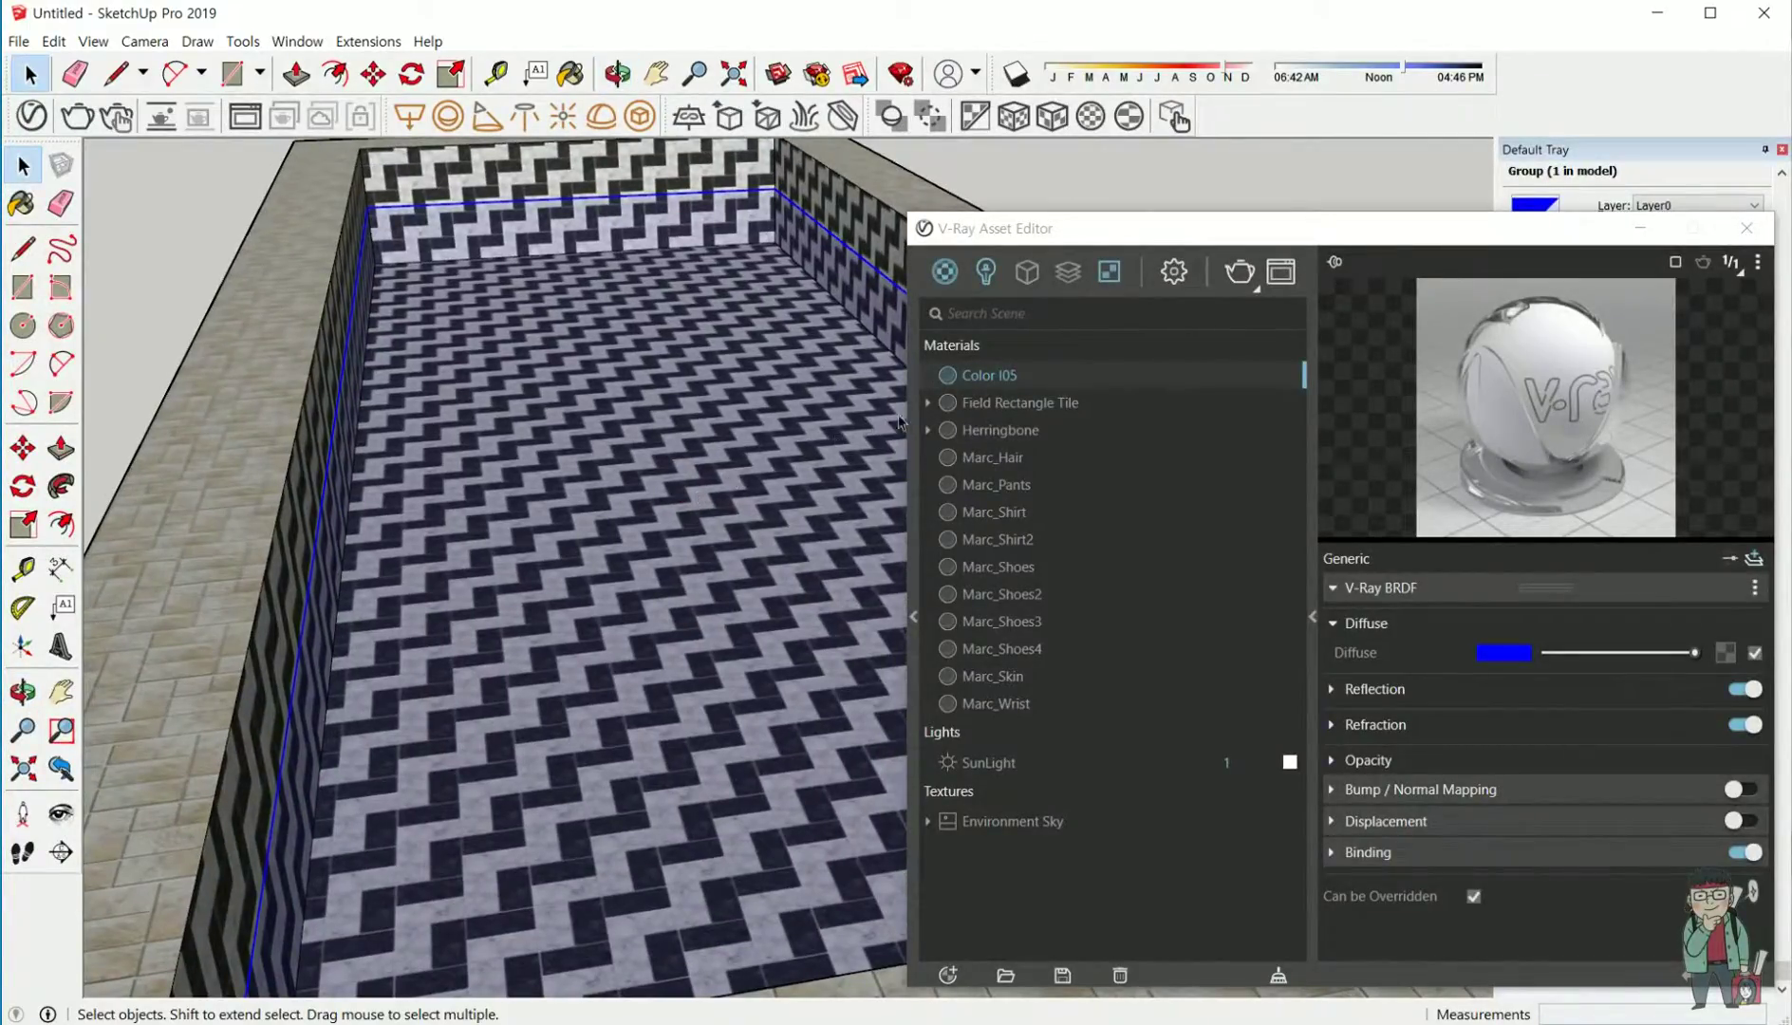
{"action": "left_click", "coordinate": [1012, 378]}
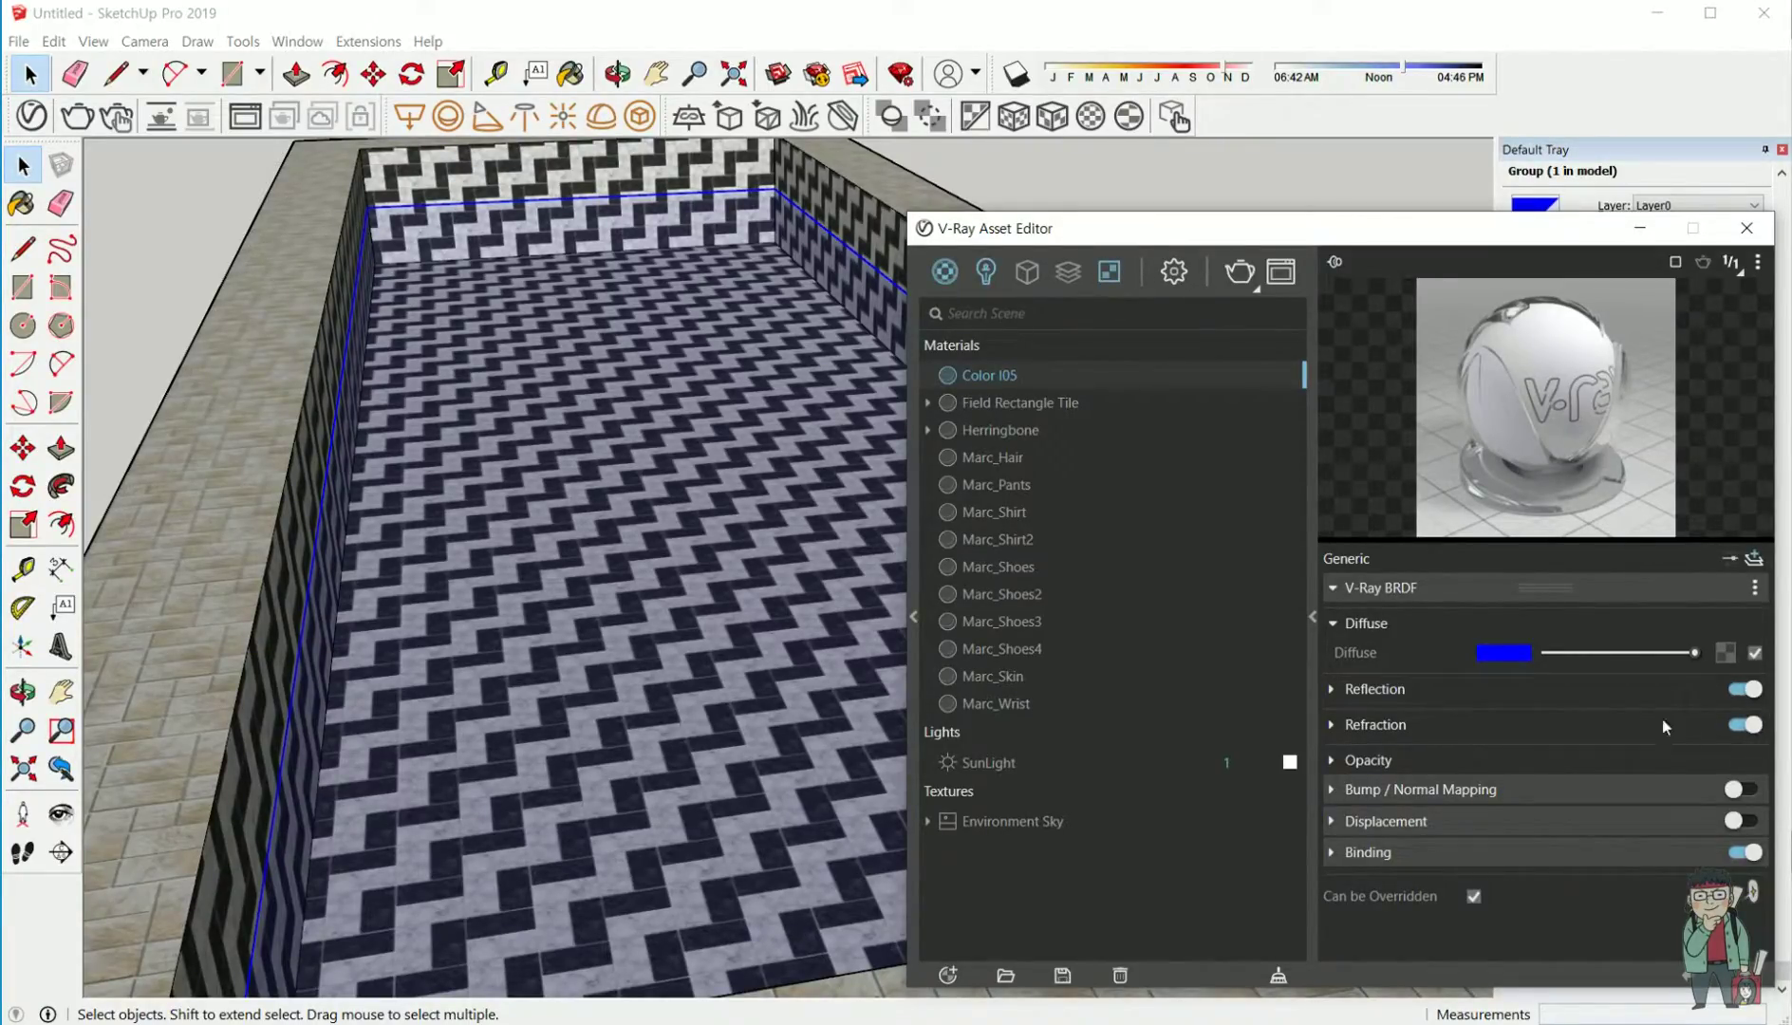
- Raise the Reflection Color of the Color I05 material to full white
{"action": "left_click", "coordinate": [1534, 690]}
{"action": "left_click_drag", "start_coordinate": [1549, 719], "coordinate": [1700, 721]}
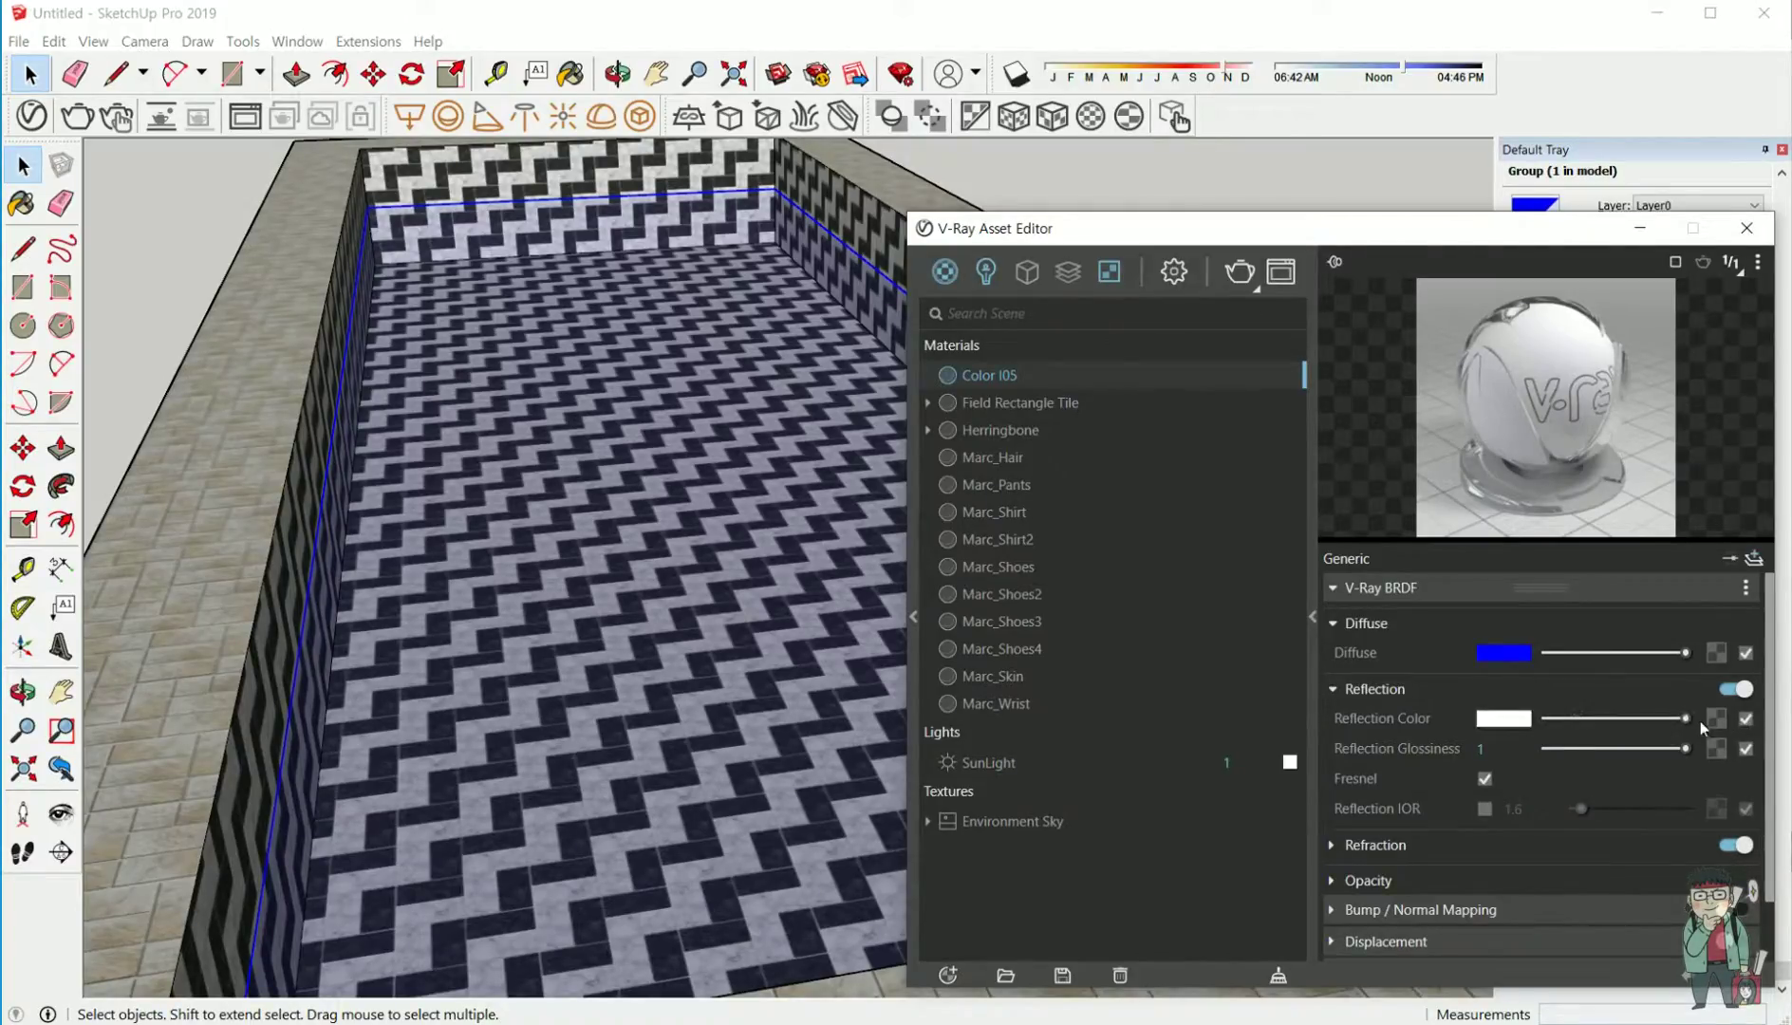
{"action": "left_click", "coordinate": [1473, 690]}
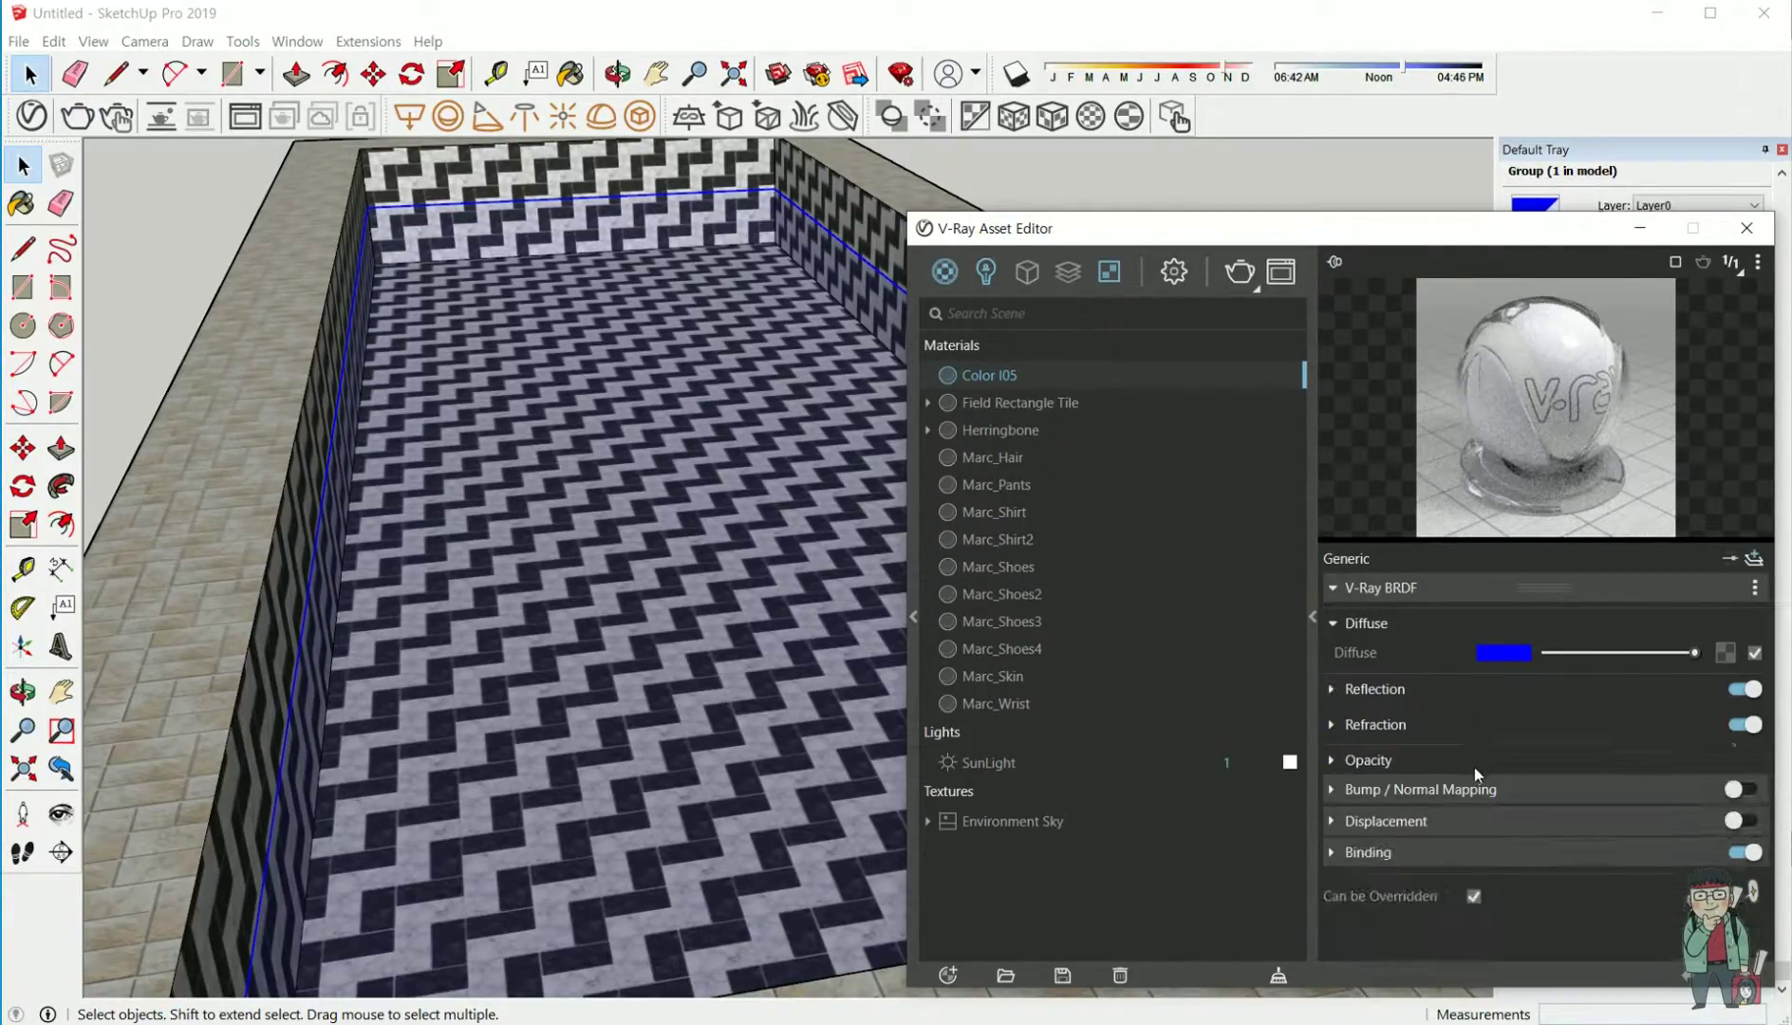
{"action": "left_click", "coordinate": [1499, 724]}
{"action": "left_click", "coordinate": [1518, 713]}
- Enable displacement on the Color I05 material and assign a Noise A texture as its map
{"action": "left_click", "coordinate": [1739, 821]}
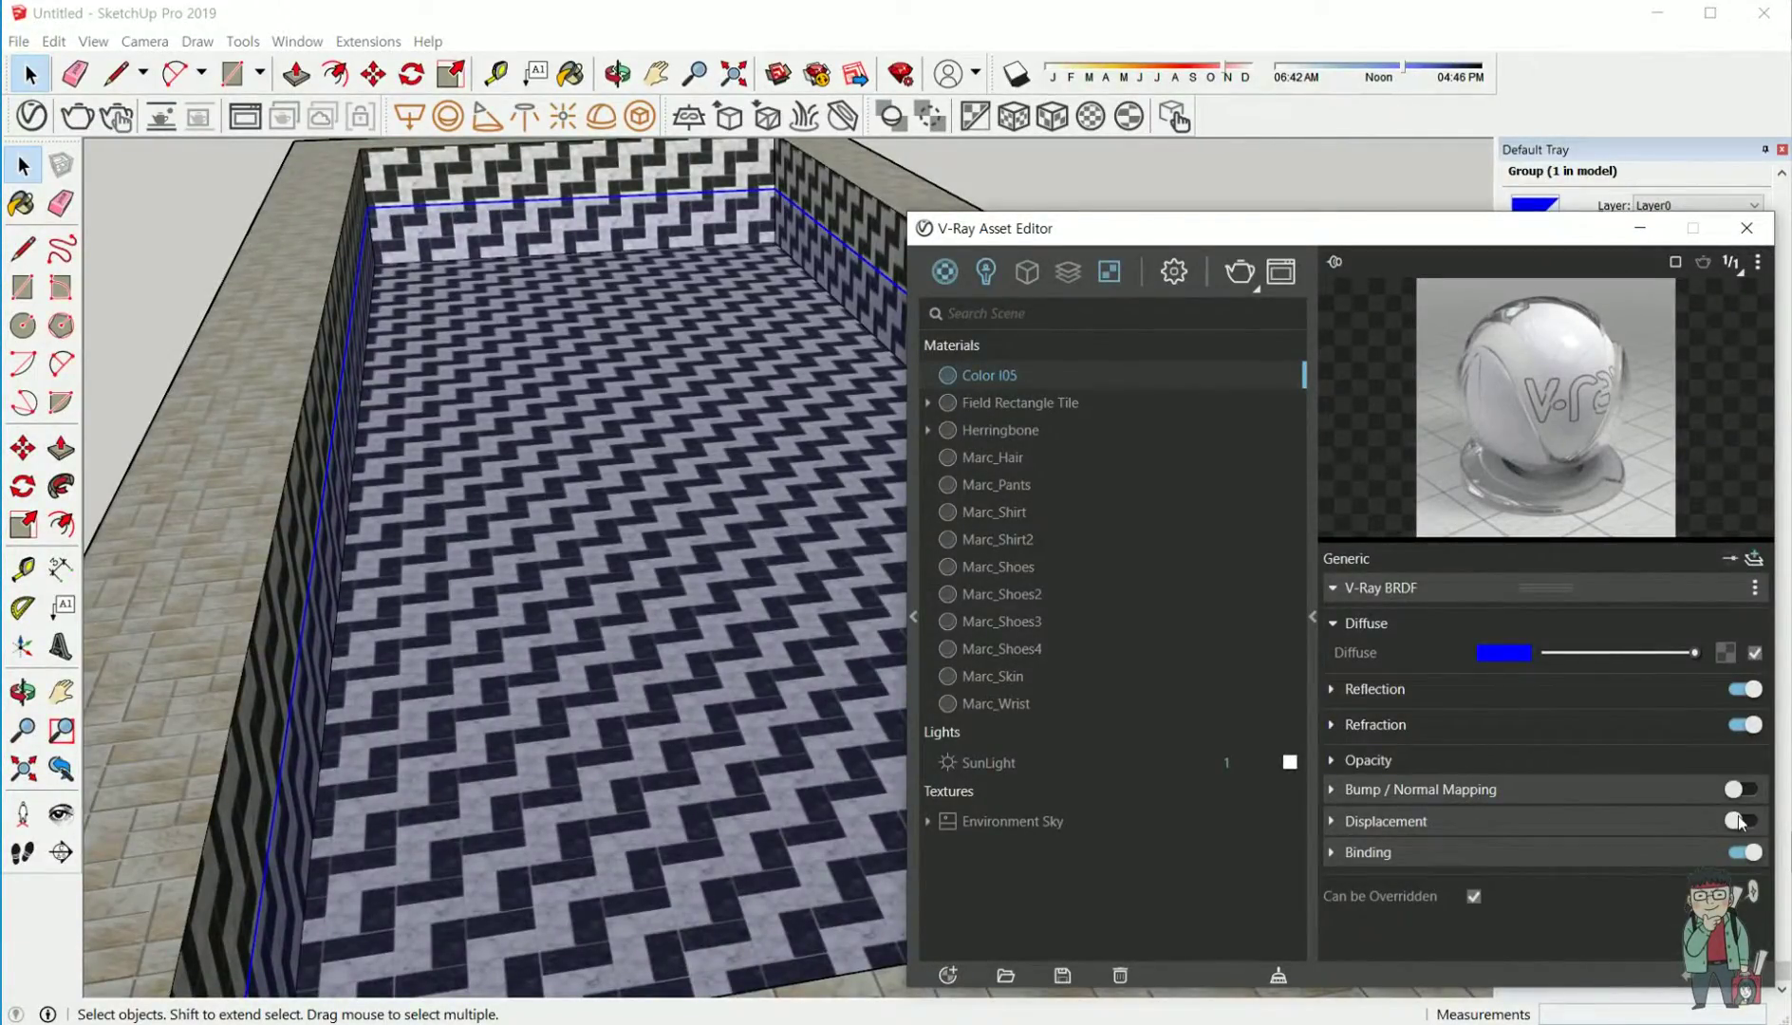
{"action": "left_click", "coordinate": [1616, 822]}
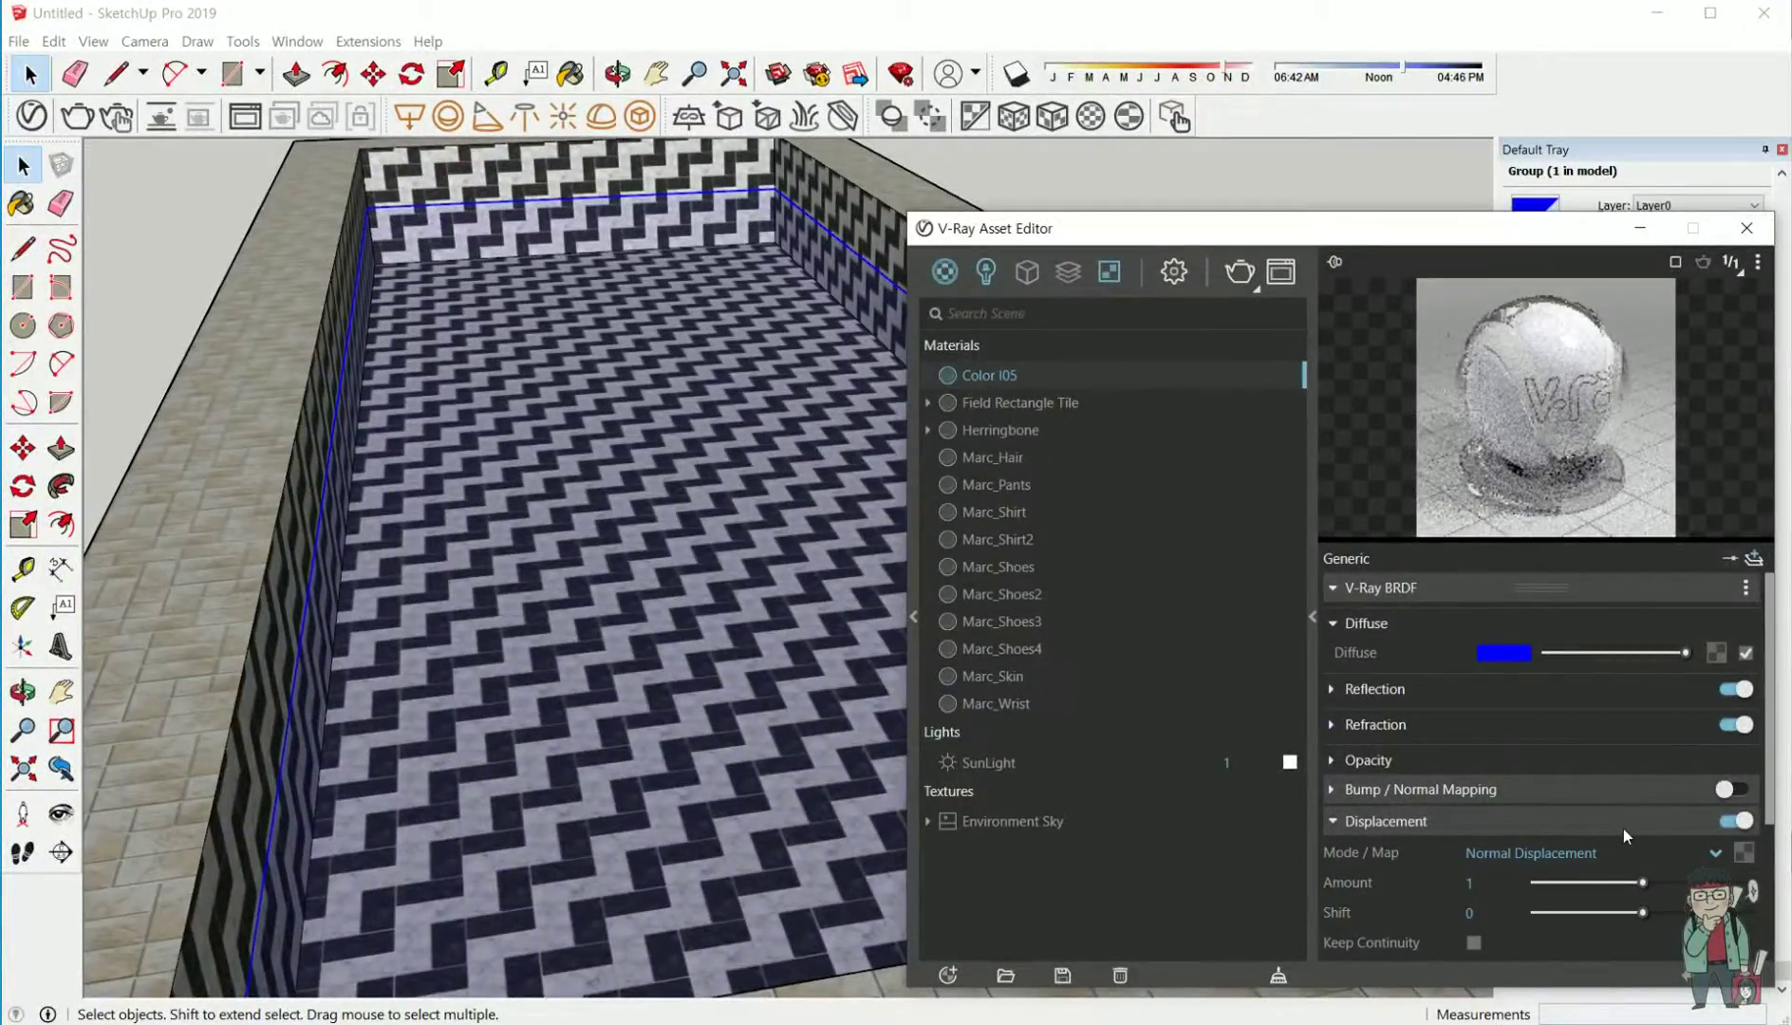
{"action": "left_click", "coordinate": [1745, 854]}
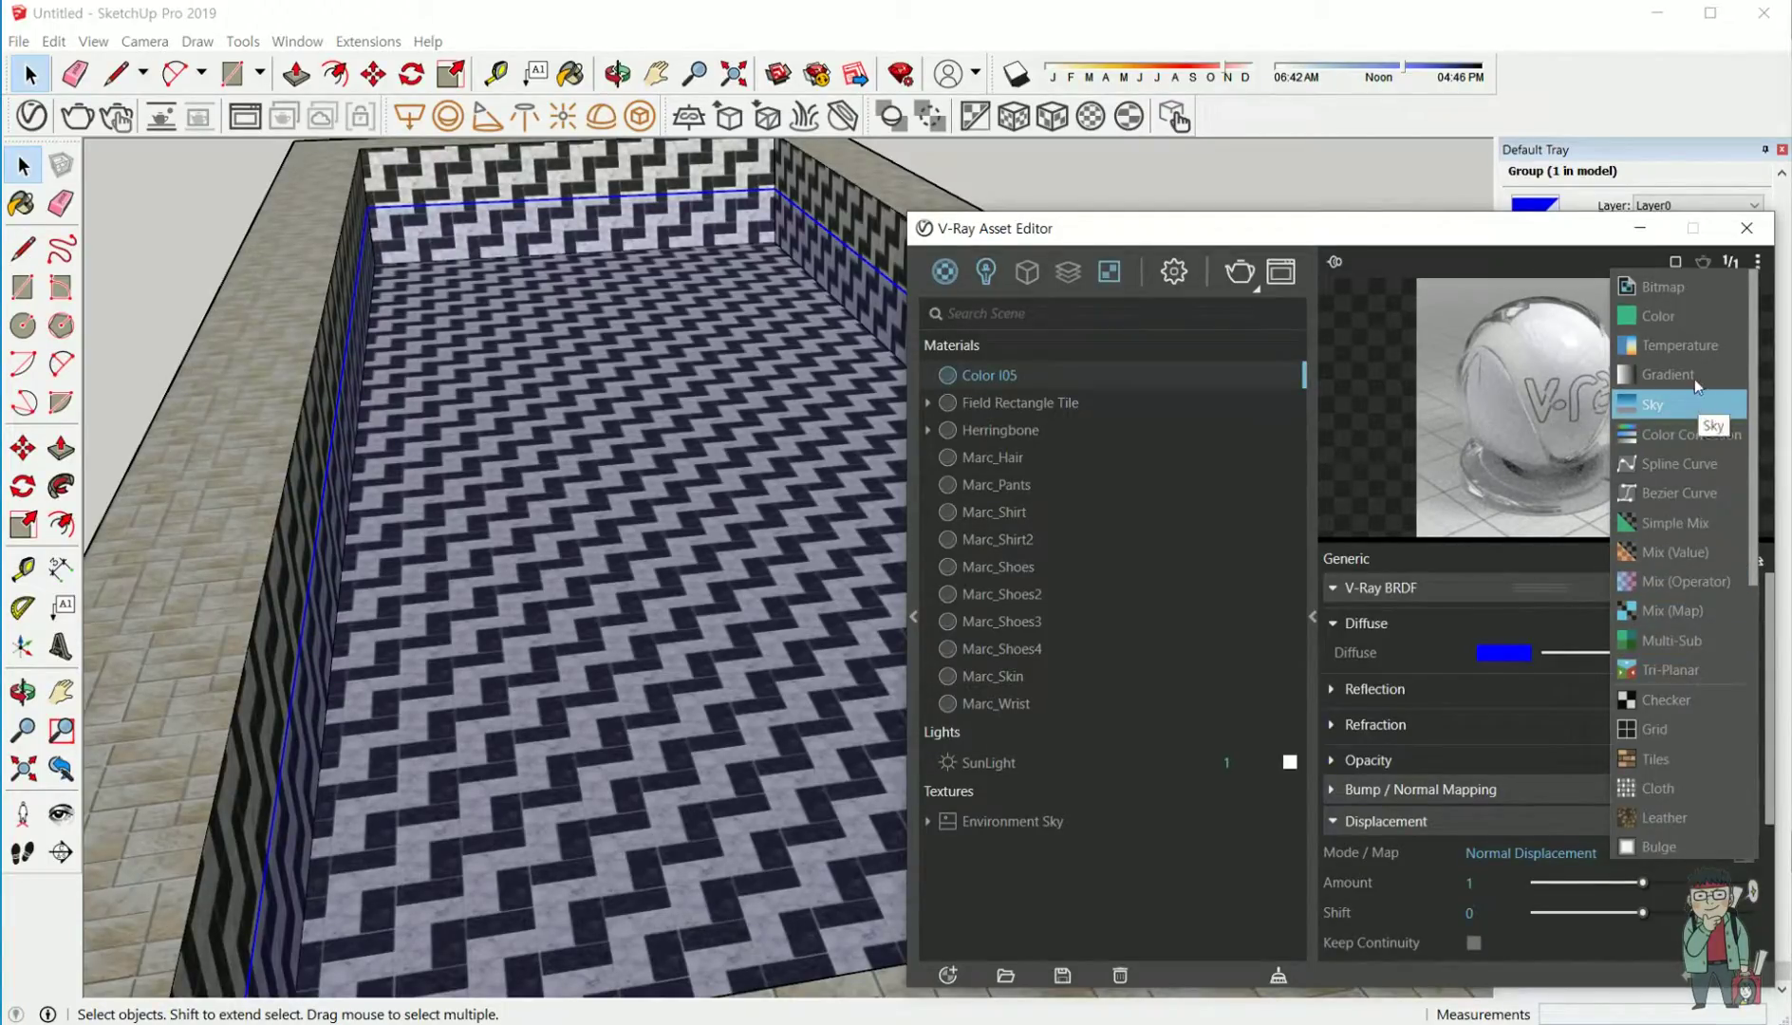
{"action": "scroll", "coordinate": [1674, 564], "scroll_direction": "down", "scroll_amount": 2}
{"action": "scroll", "coordinate": [1674, 564], "scroll_direction": "down", "scroll_amount": 4}
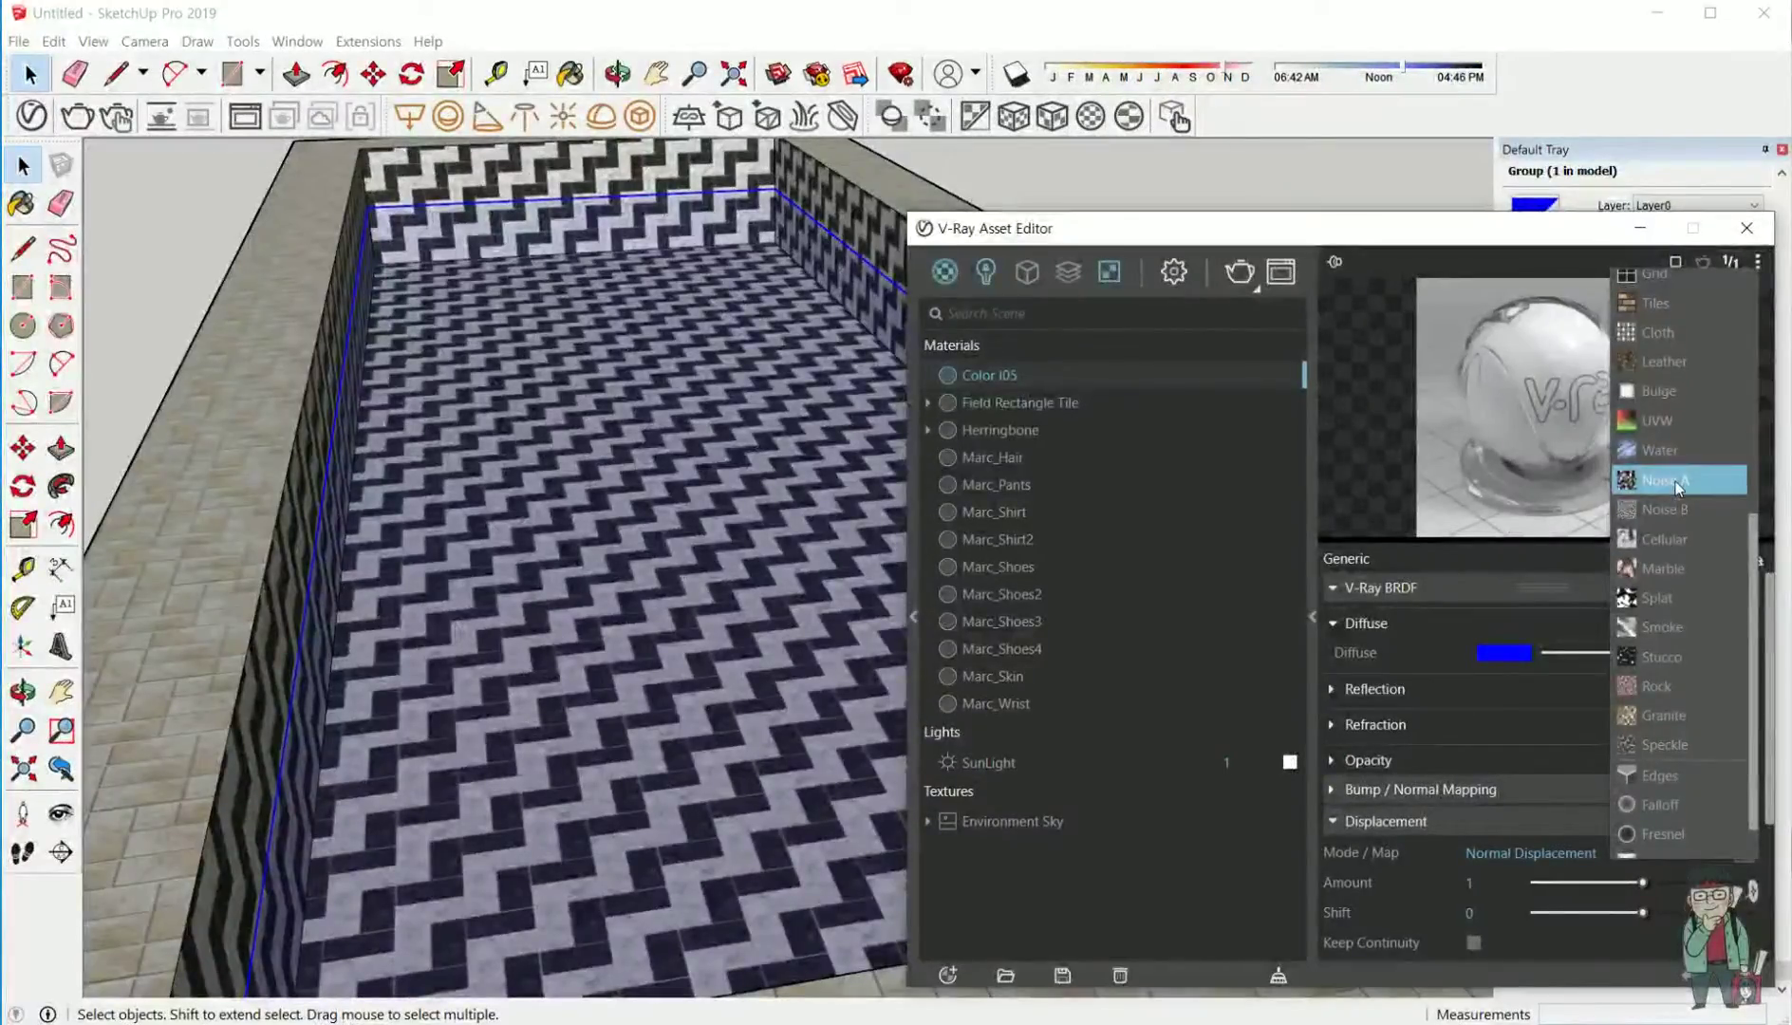
{"action": "left_click", "coordinate": [1671, 480]}
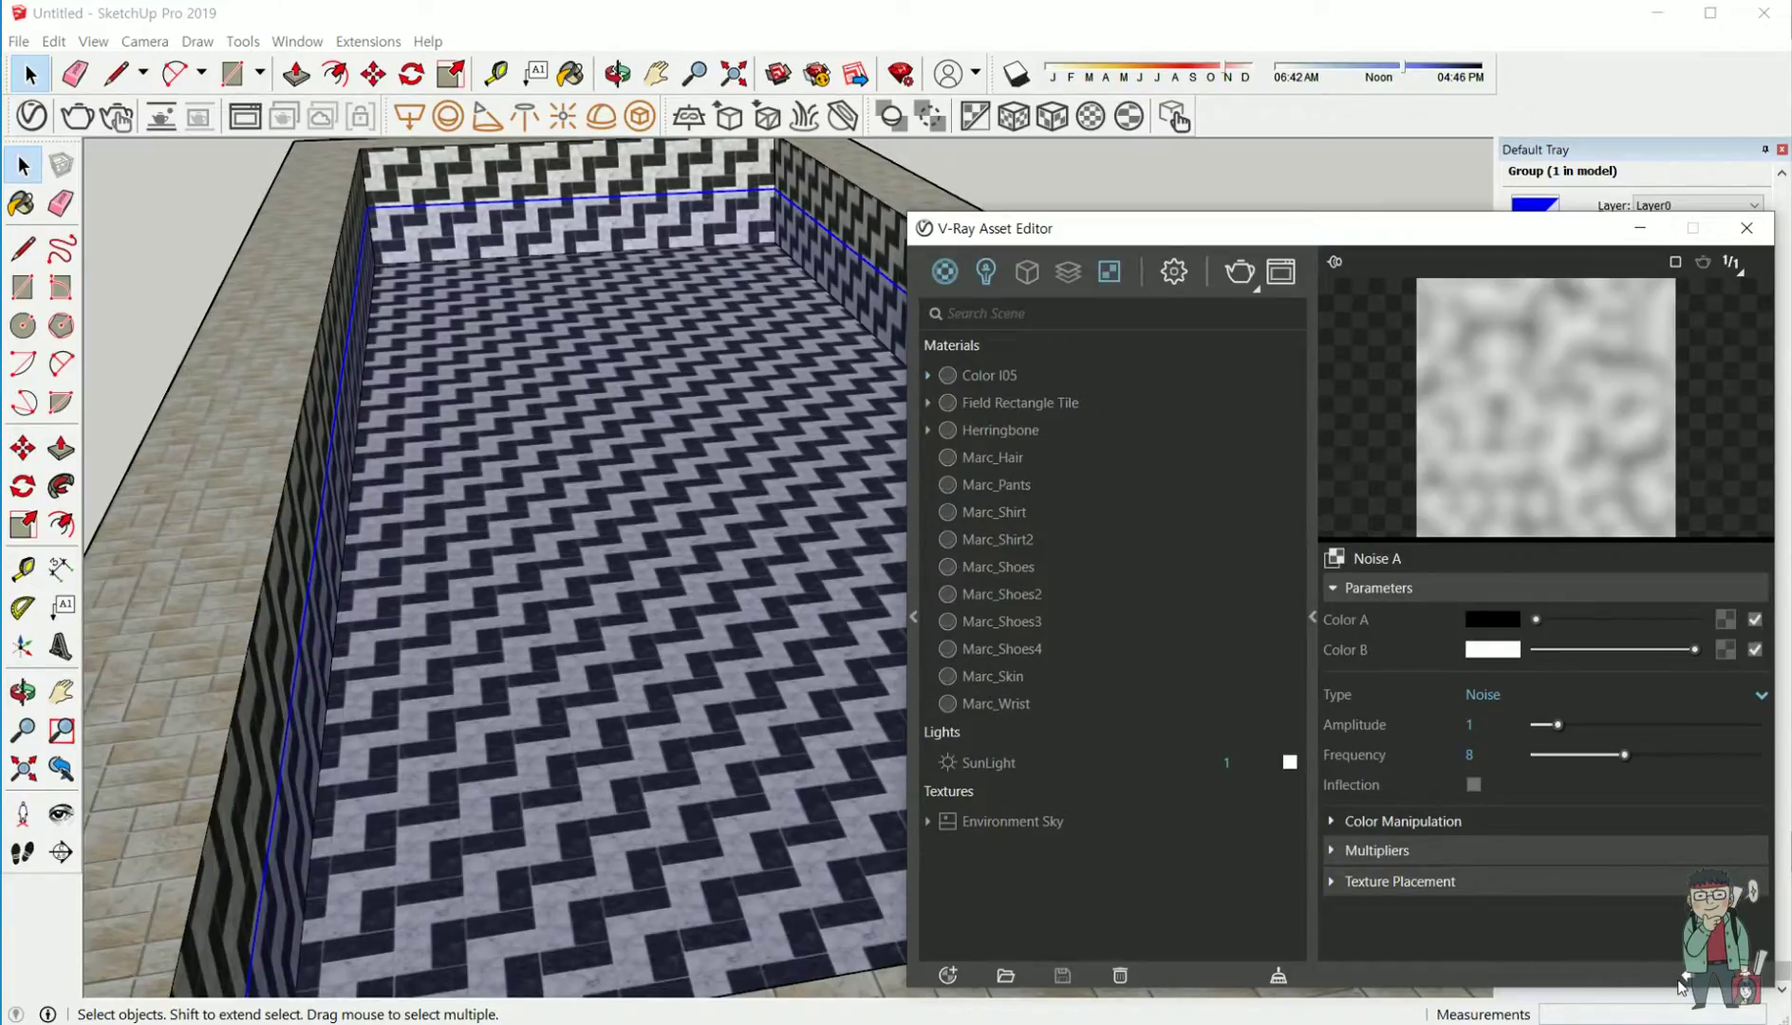
{"action": "left_click", "coordinate": [1335, 558]}
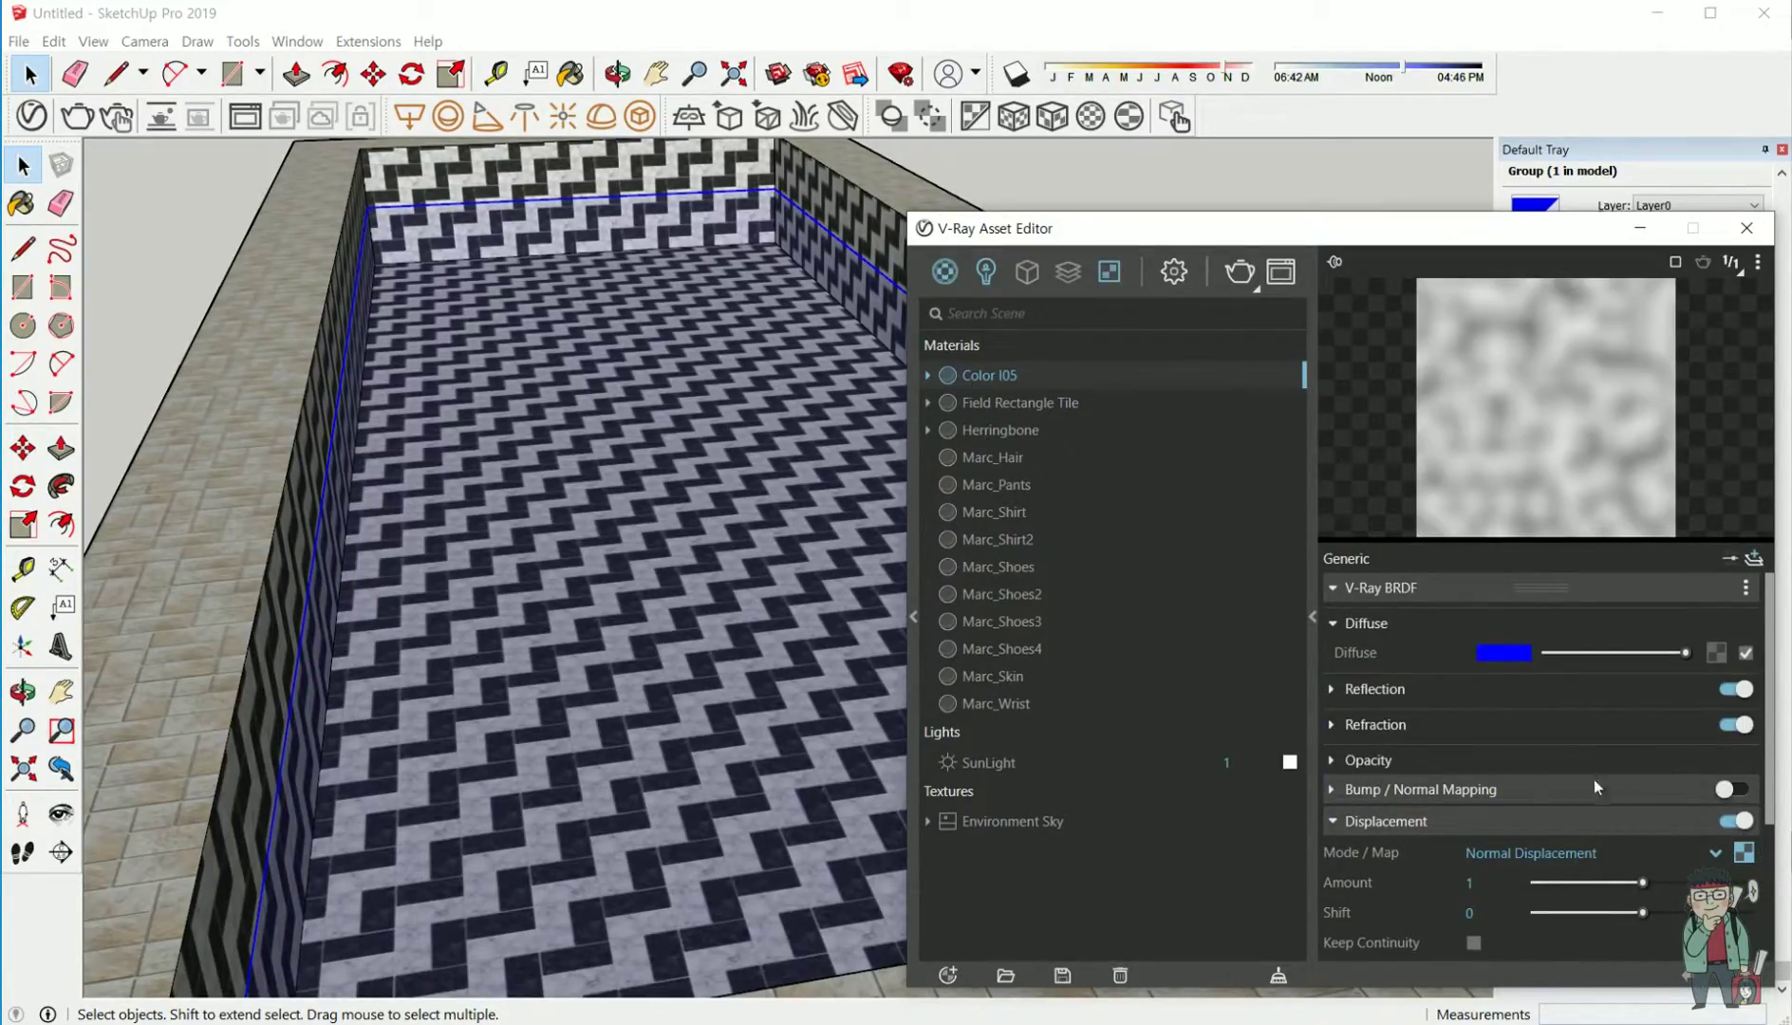
- Render the pool to check the water's displacement, and close the frame buffer
{"action": "left_click", "coordinate": [1512, 688]}
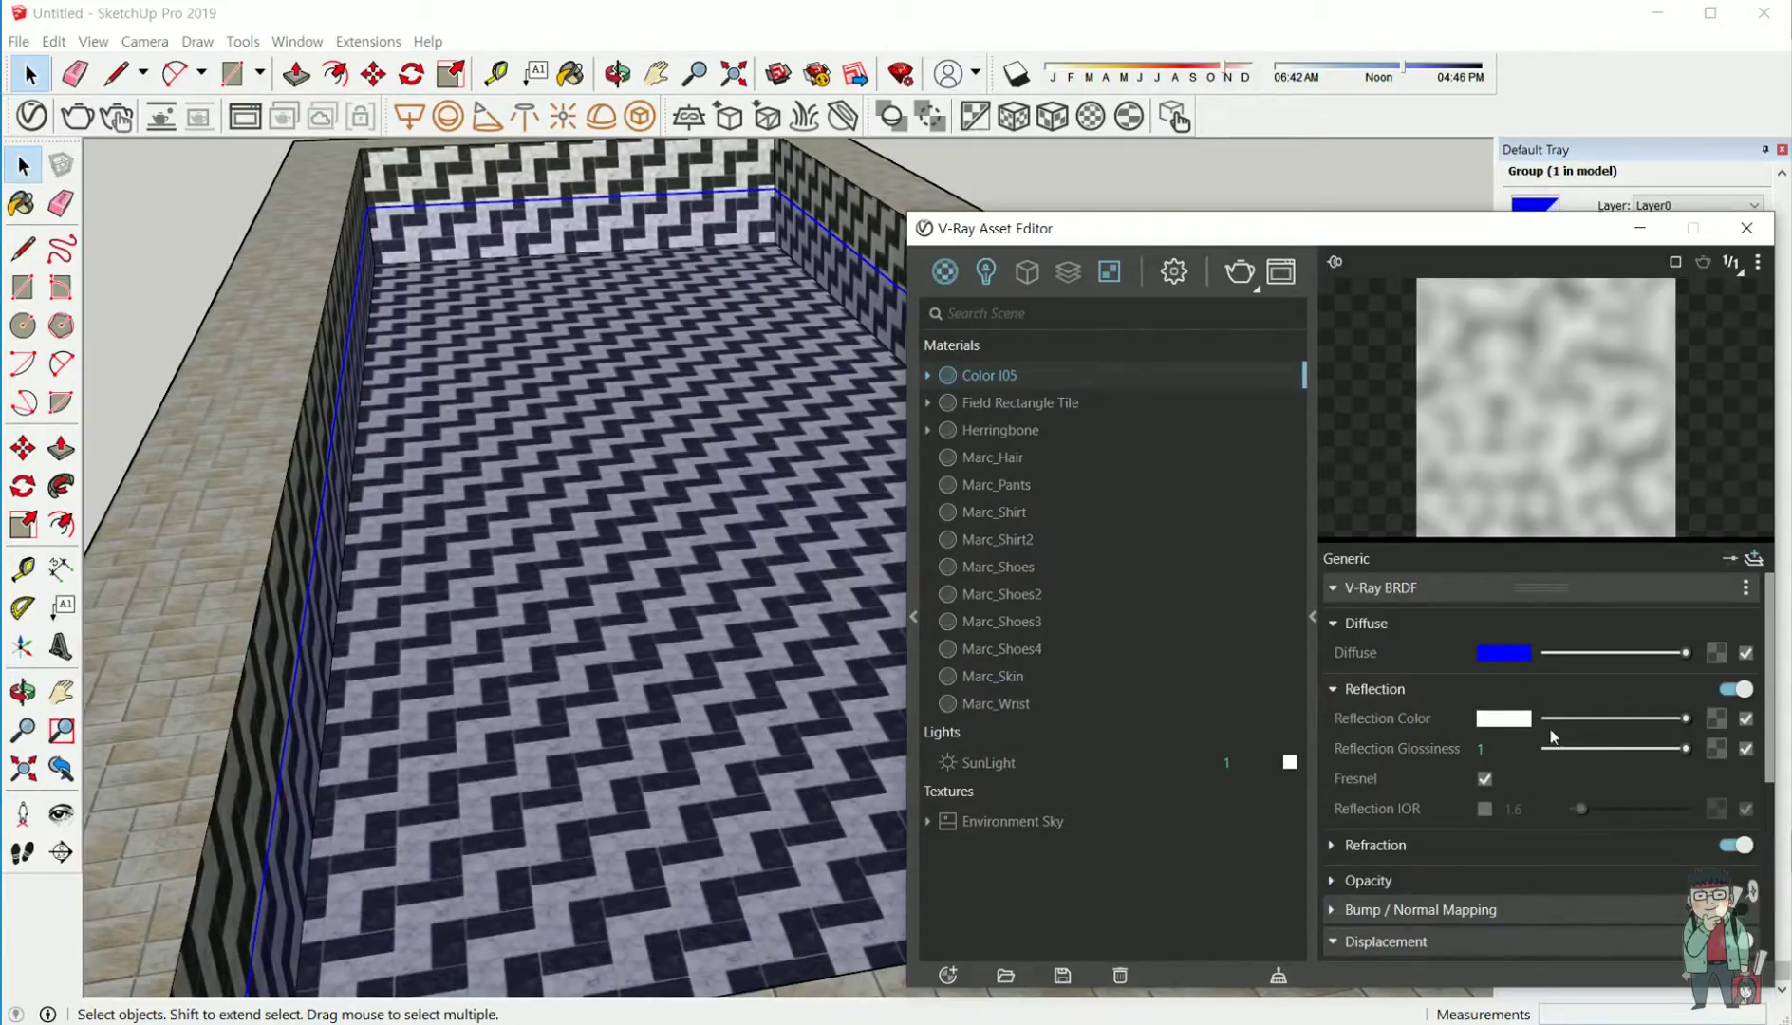
{"action": "left_click", "coordinate": [1548, 695]}
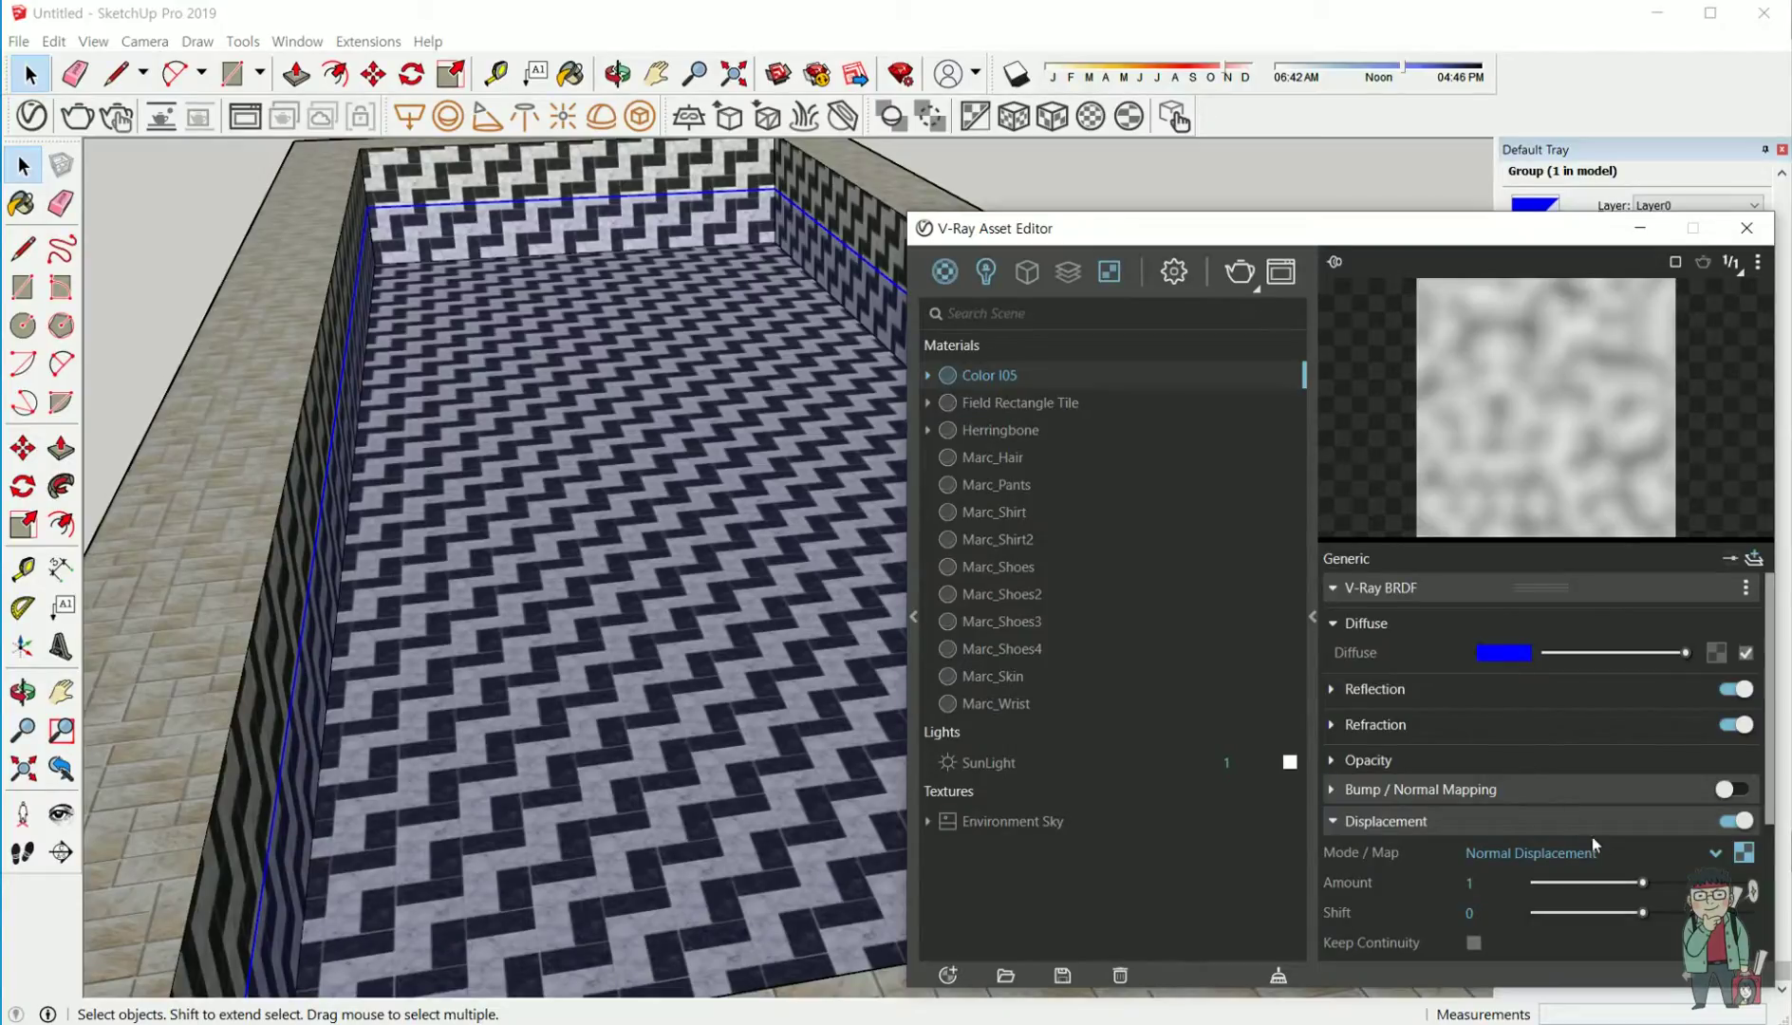
{"action": "scroll", "coordinate": [1604, 846], "scroll_direction": "down", "scroll_amount": 3}
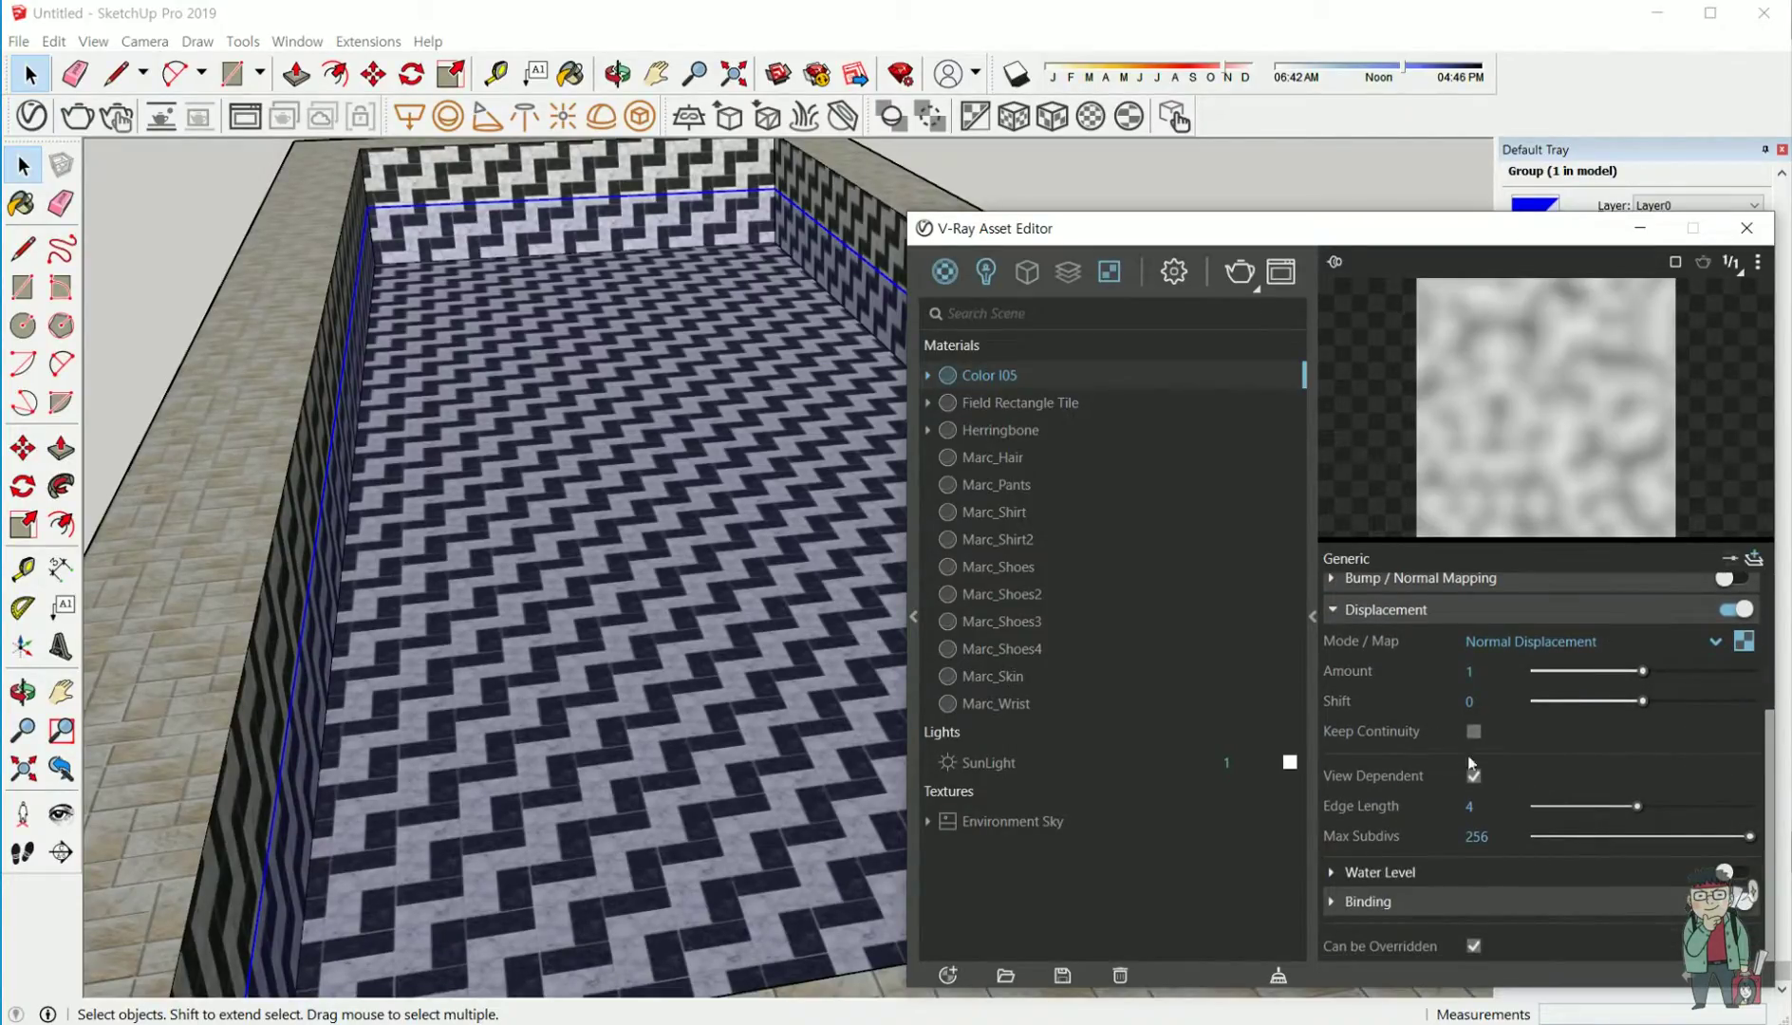
{"action": "left_click", "coordinate": [1238, 271]}
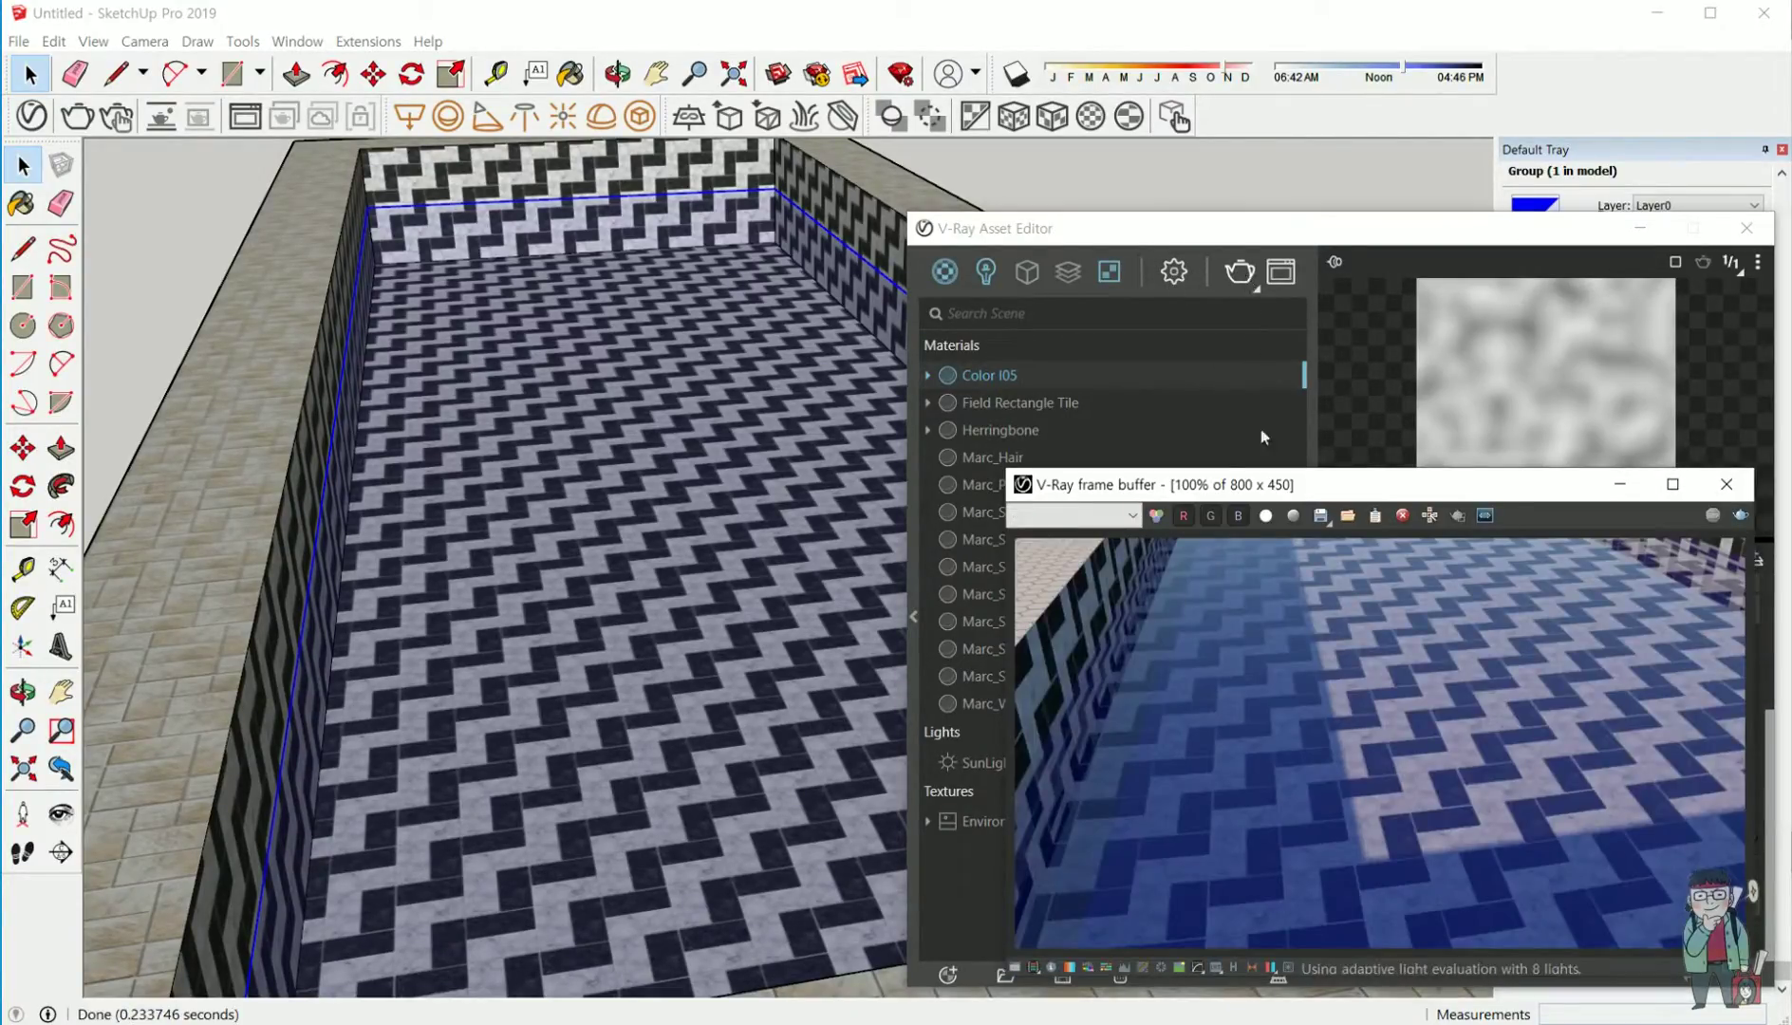
{"action": "left_click_drag", "start_coordinate": [1278, 497], "coordinate": [1286, 492]}
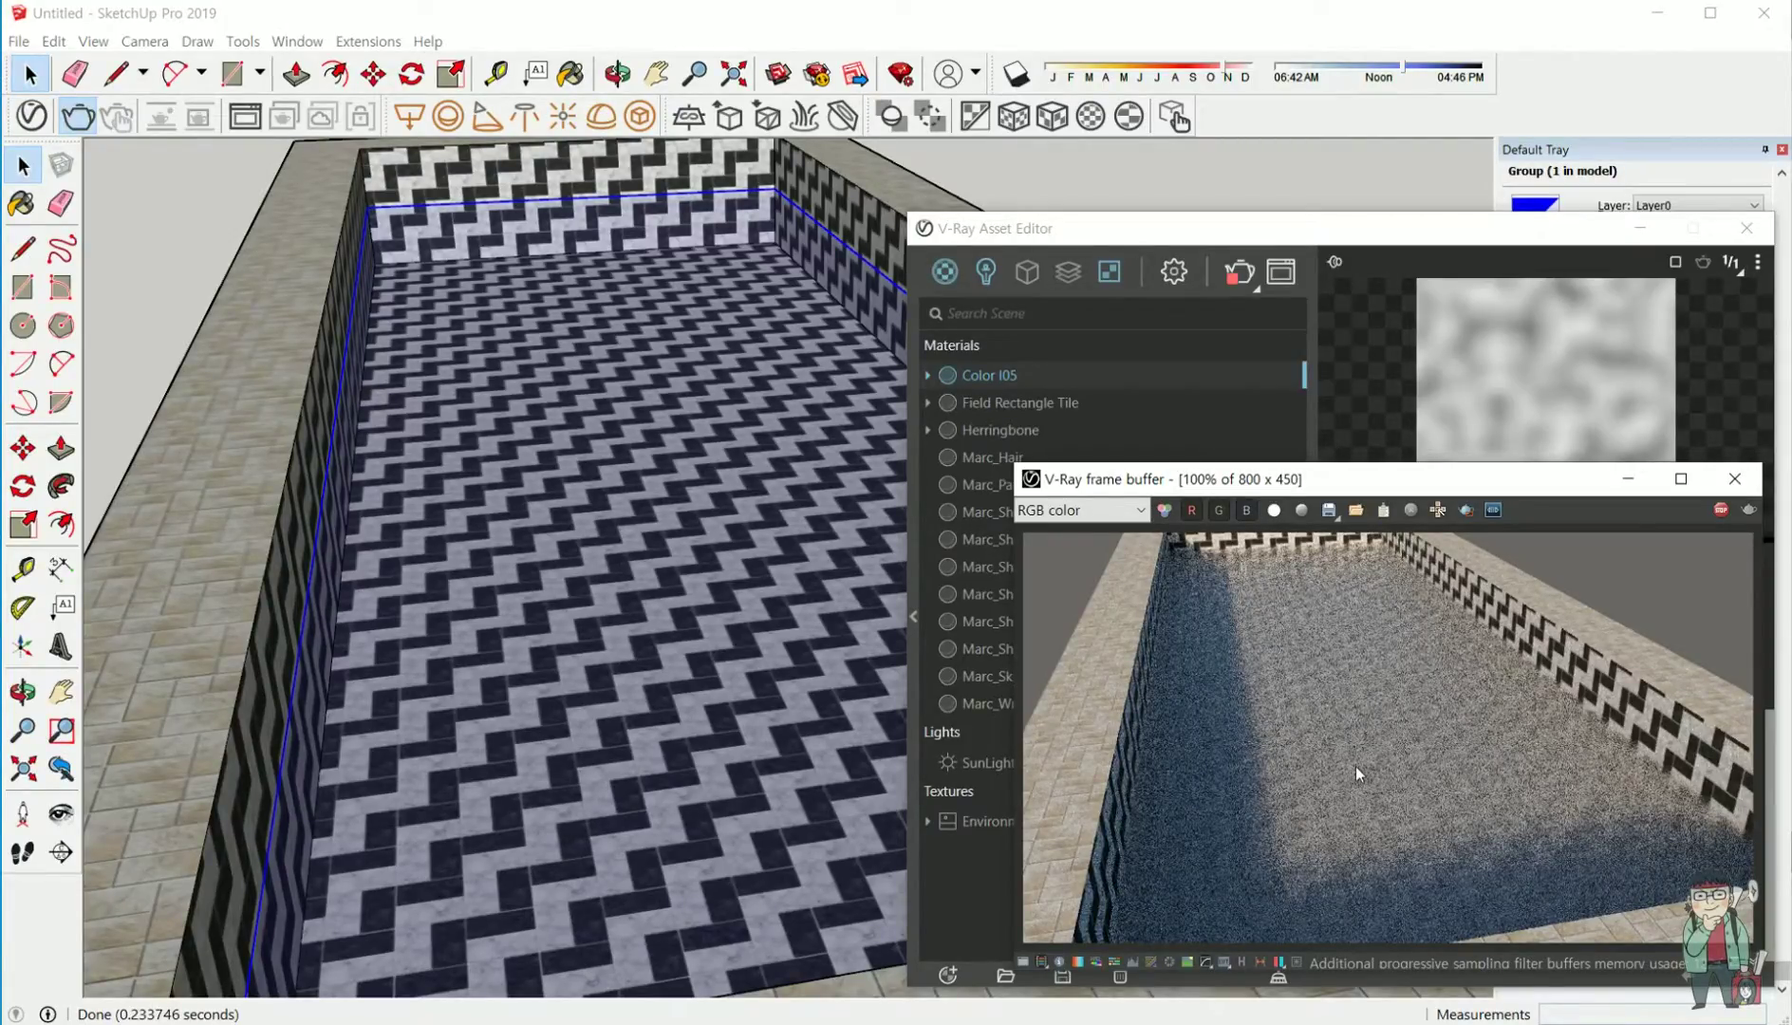
{"action": "left_click", "coordinate": [1737, 477]}
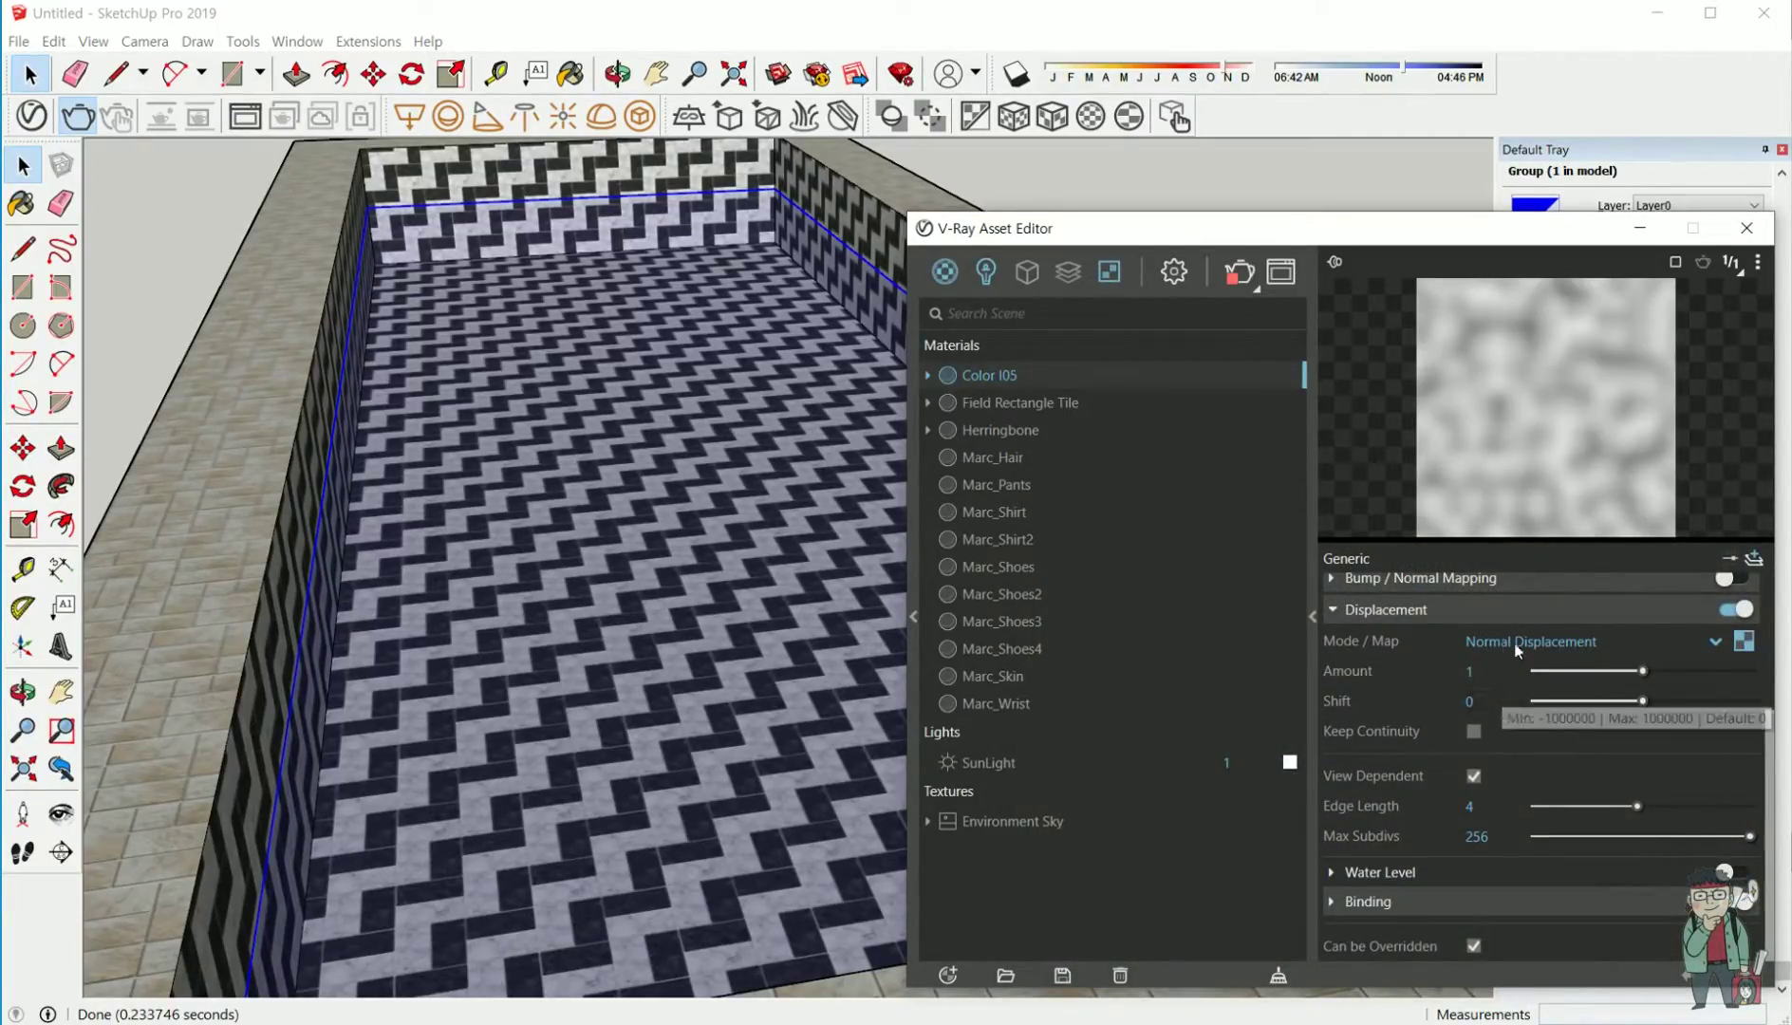
- Set the Noise A displacement texture's Repeat U/V to 0.02 by 0.02 and return to the material settings
{"action": "left_click", "coordinate": [1744, 643]}
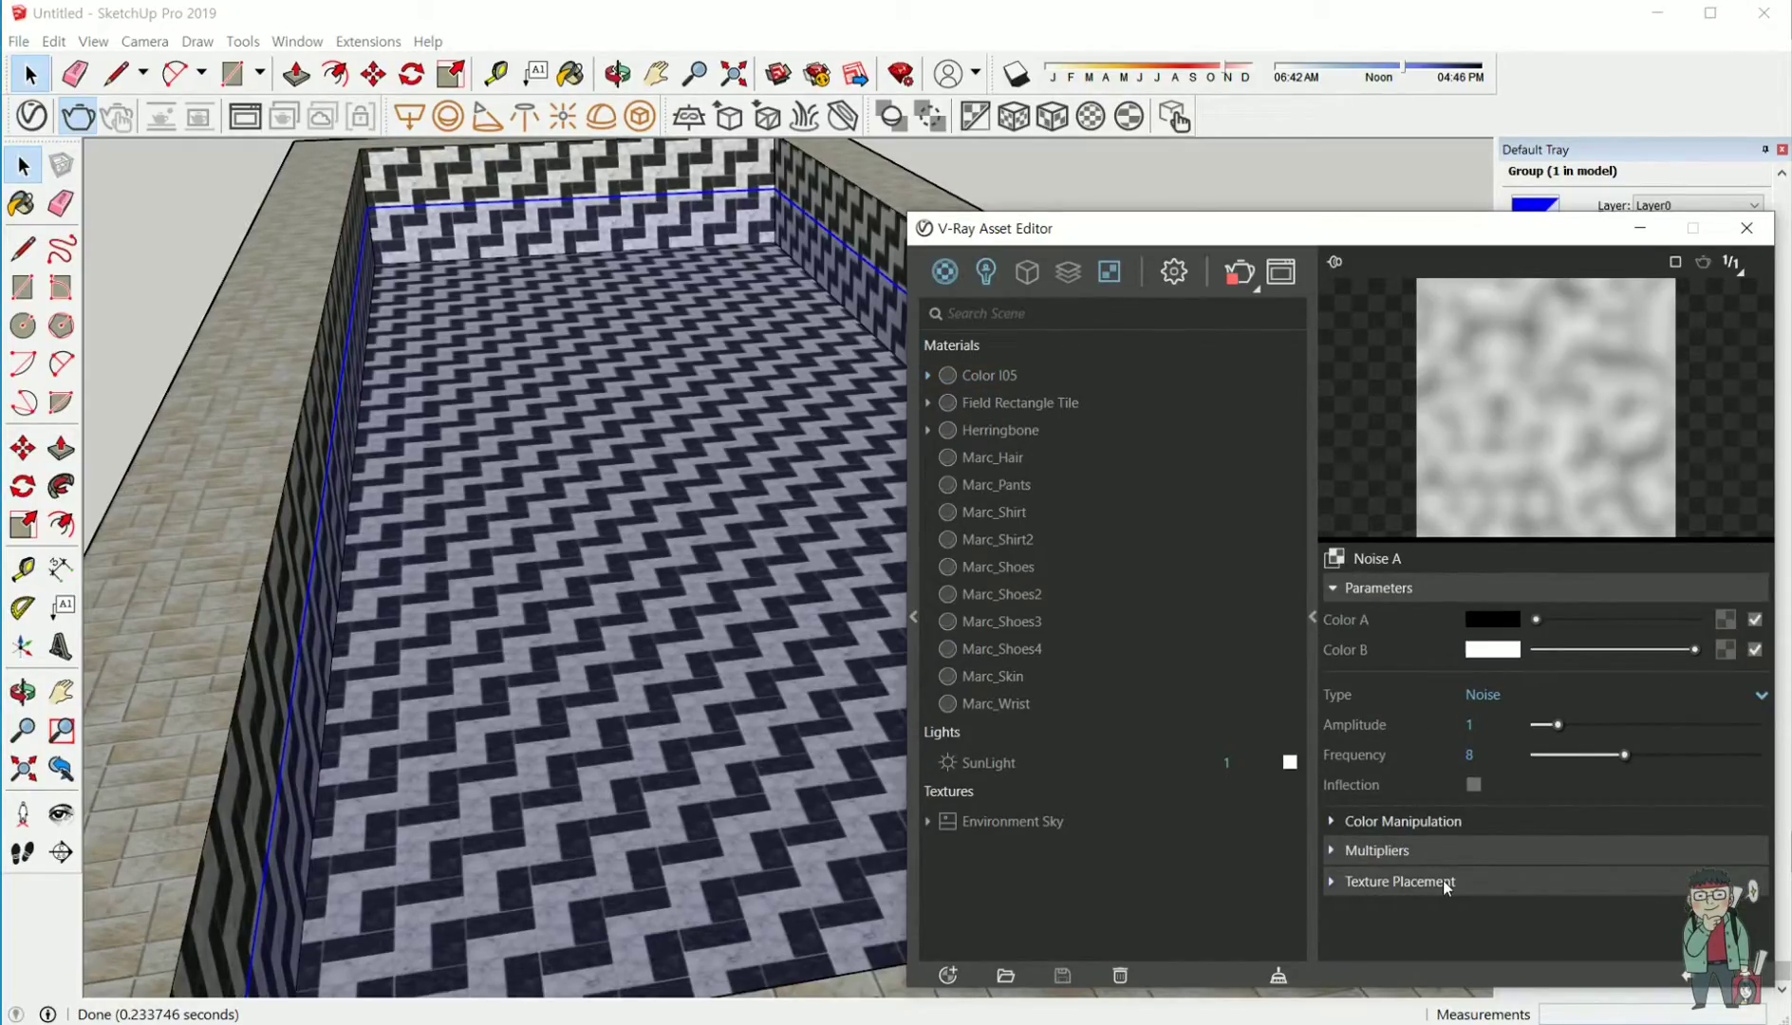
{"action": "left_click", "coordinate": [1485, 880]}
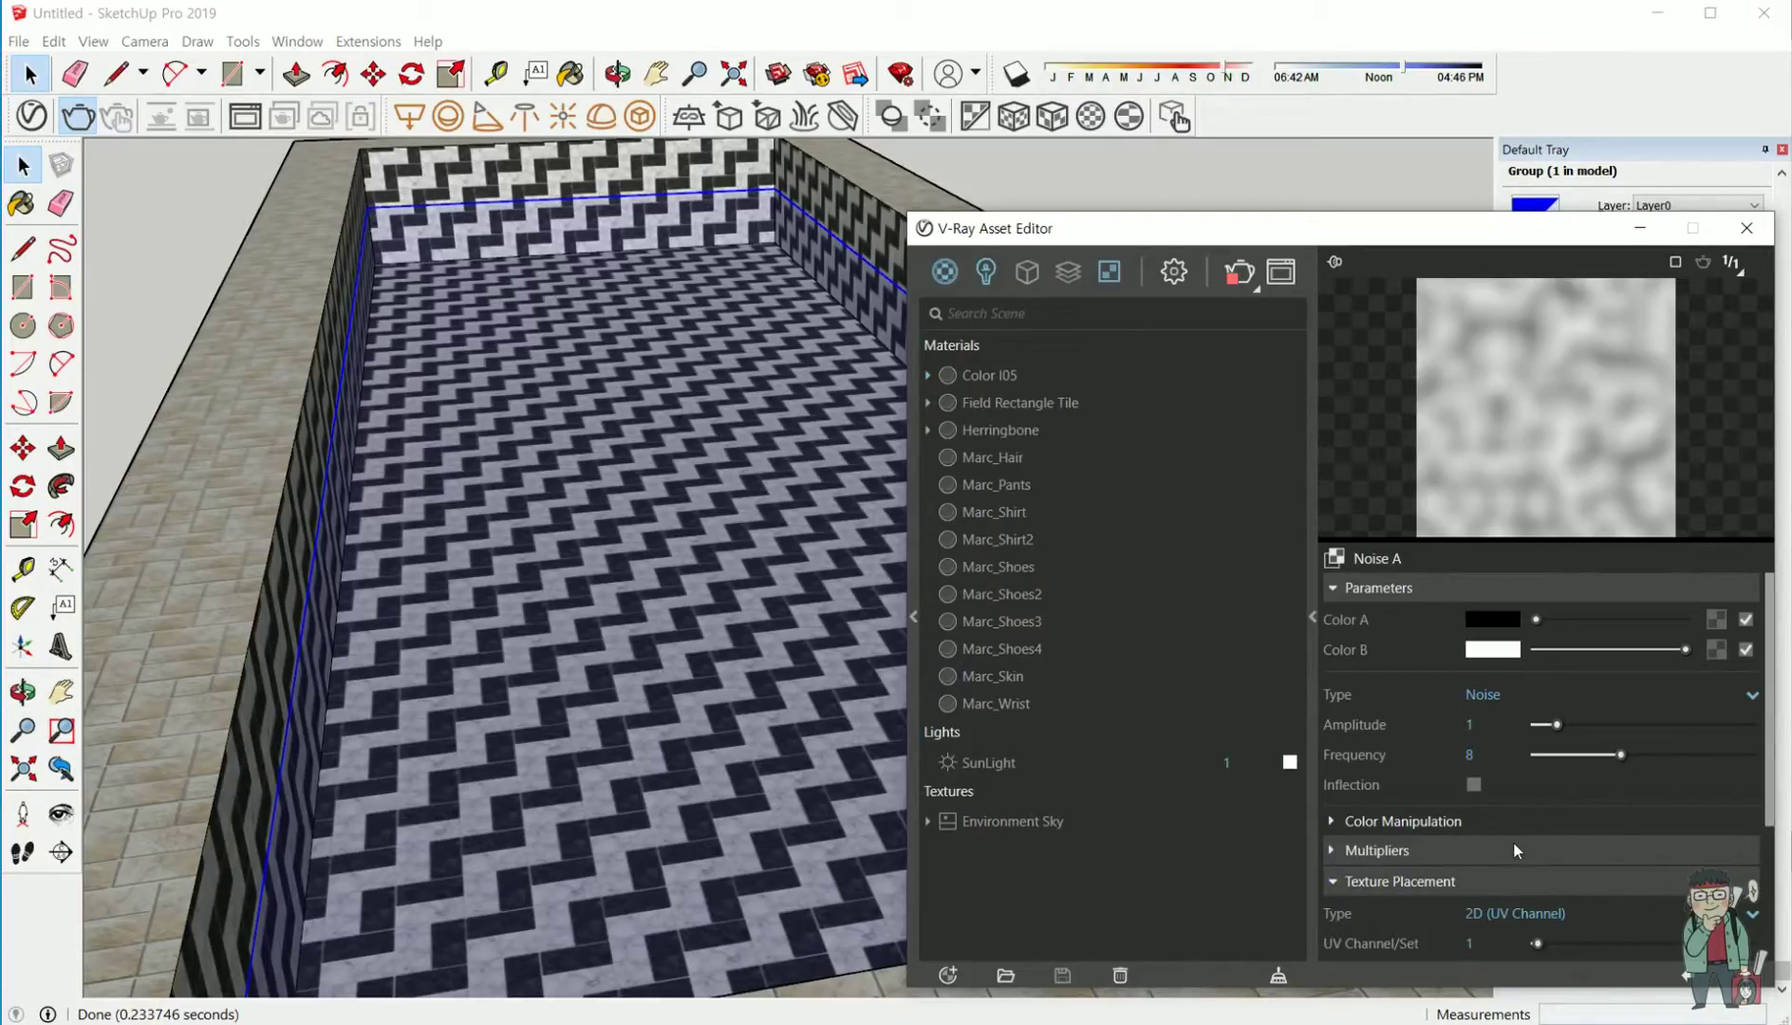
{"action": "scroll", "coordinate": [1513, 841], "scroll_direction": "down", "scroll_amount": 3}
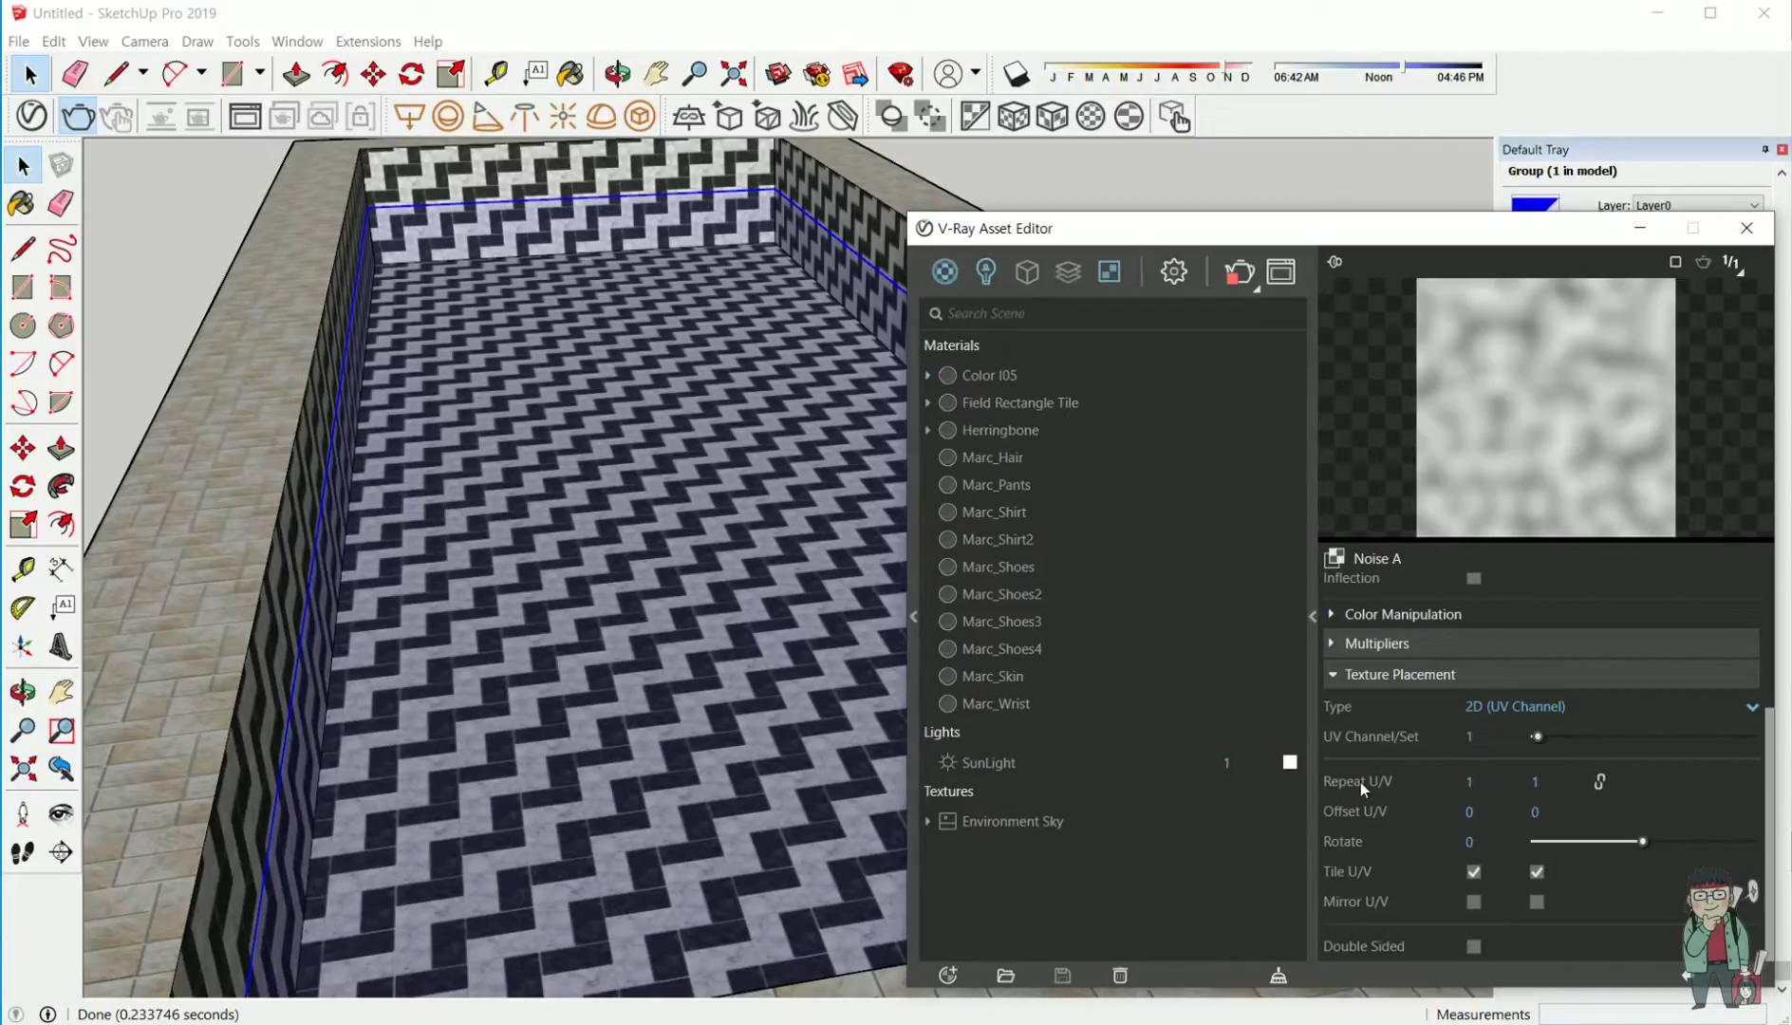
{"action": "left_click", "coordinate": [1469, 782]}
{"action": "type", "text": "0.02"}
{"action": "key", "text": "Tab"}
{"action": "type", "text": "0.02"}
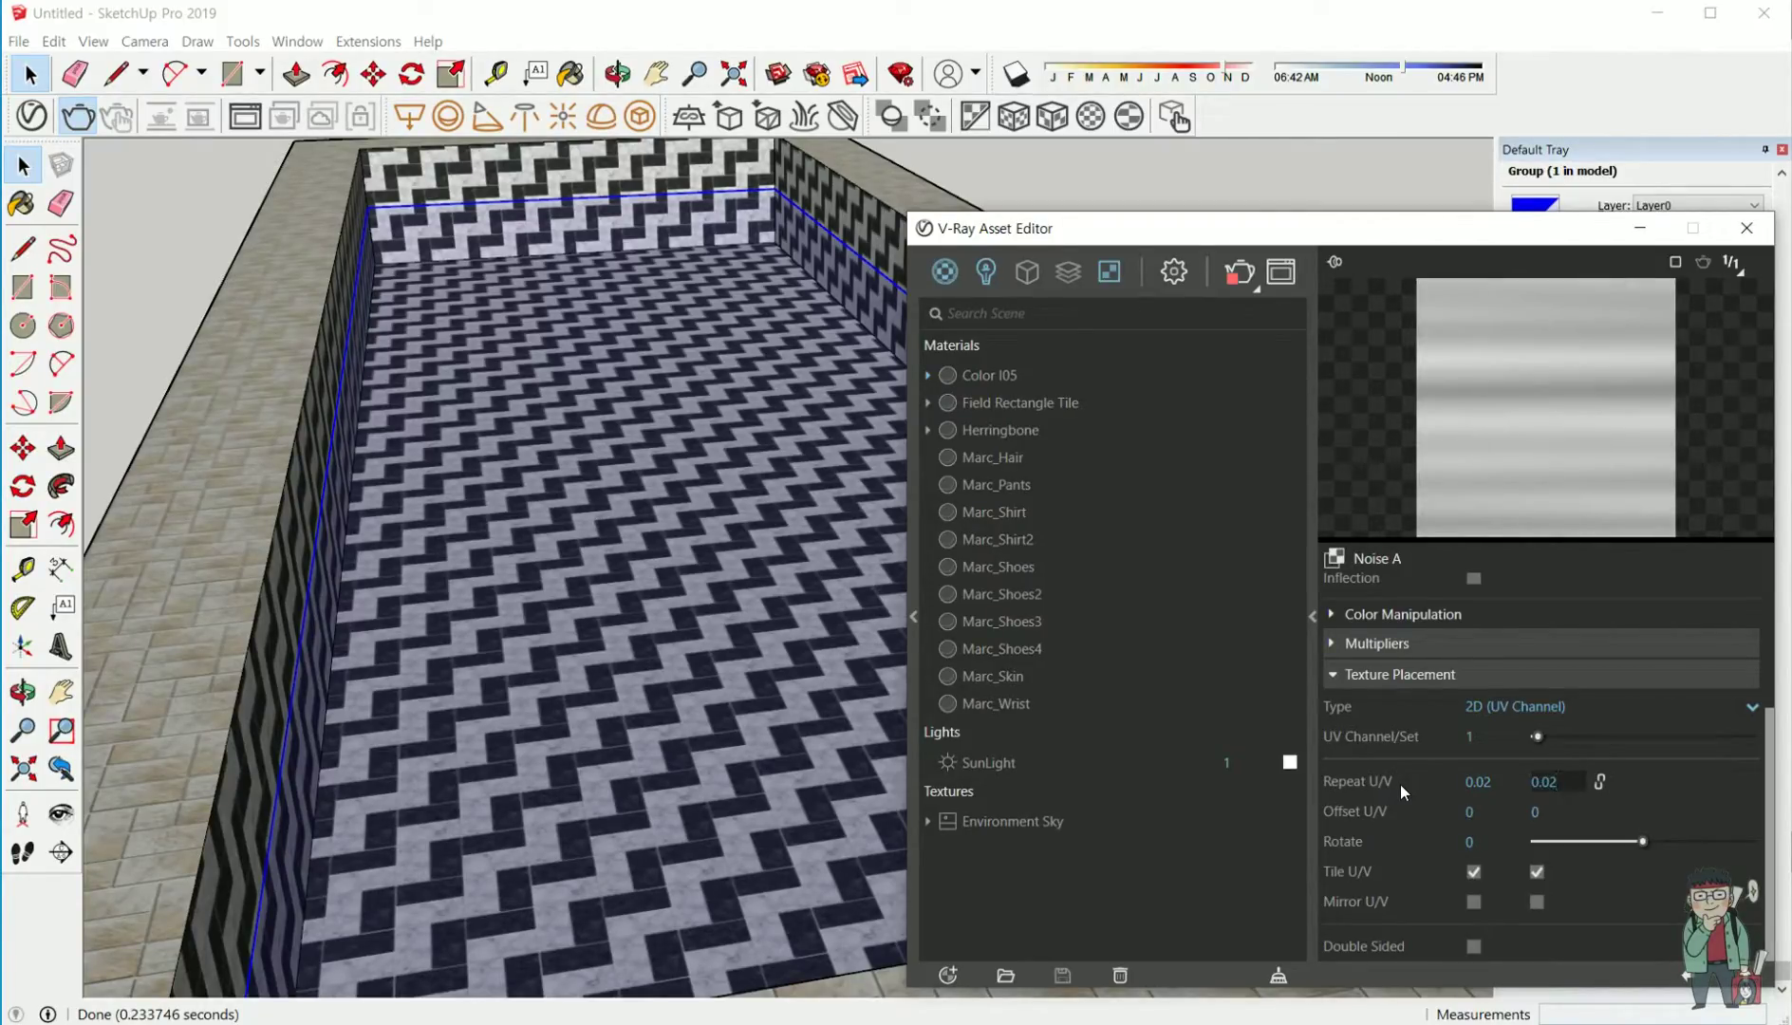
{"action": "left_click", "coordinate": [1377, 616]}
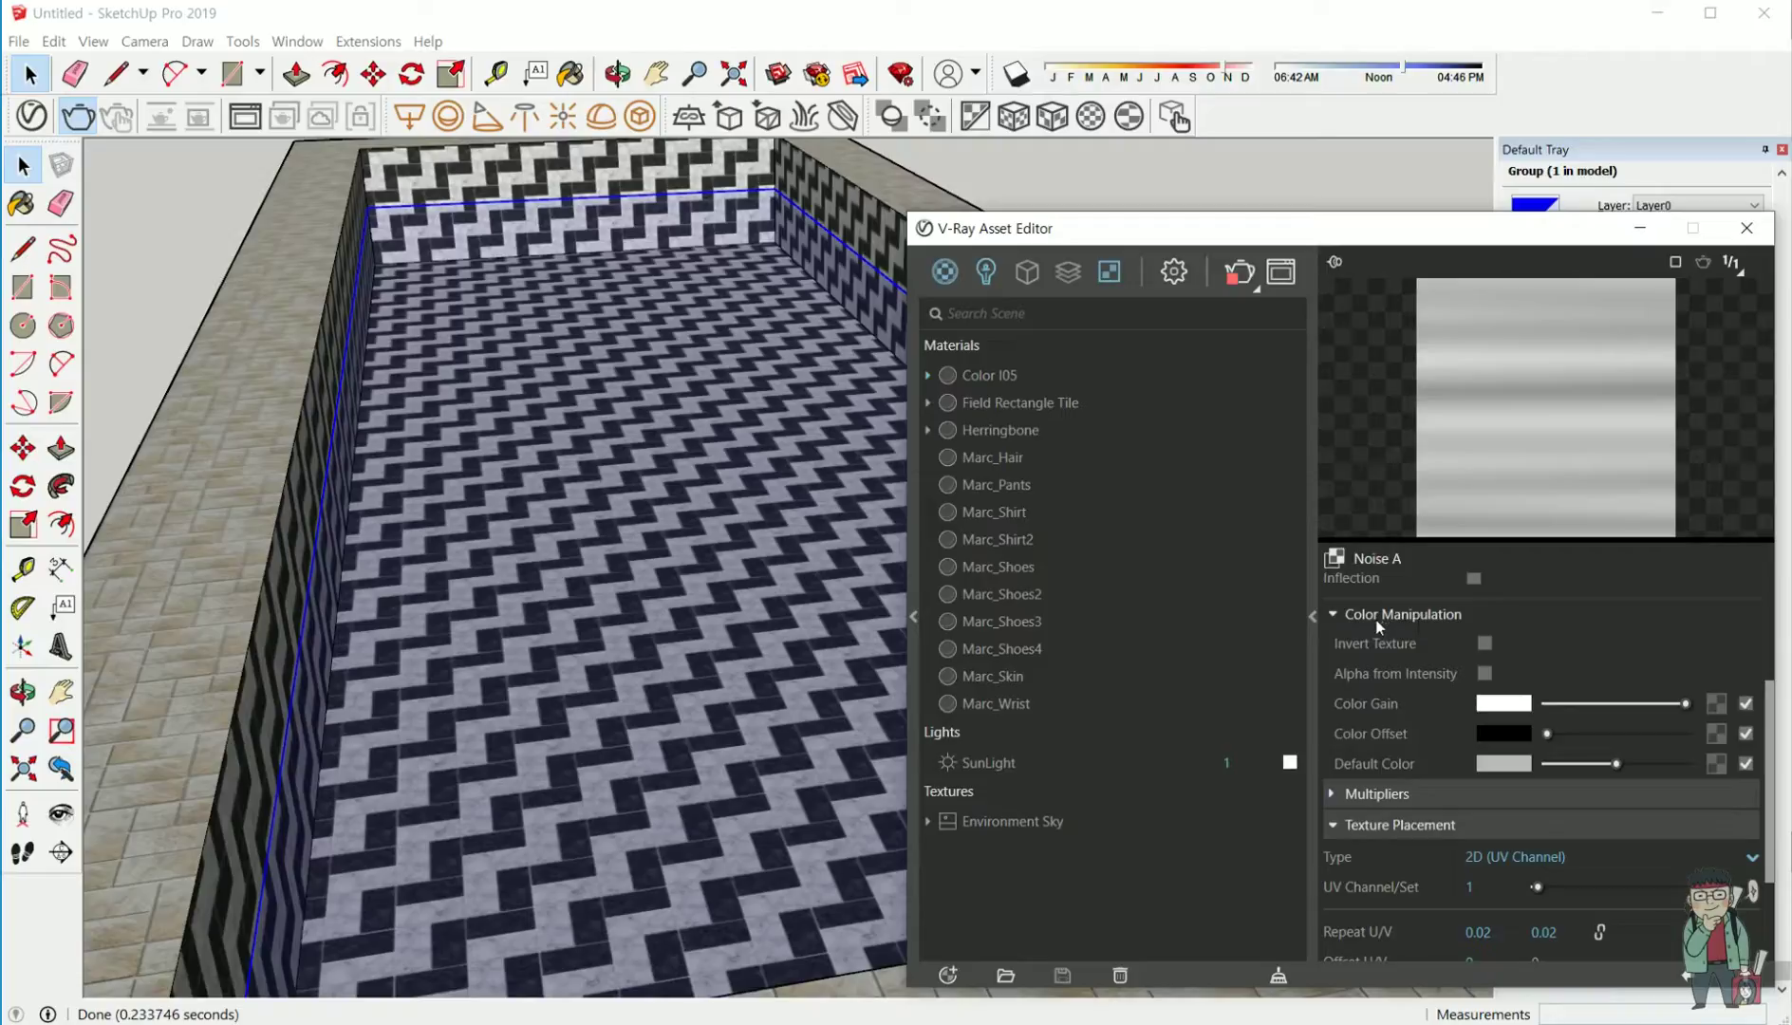
{"action": "scroll", "coordinate": [1539, 818], "scroll_direction": "up", "scroll_amount": 4}
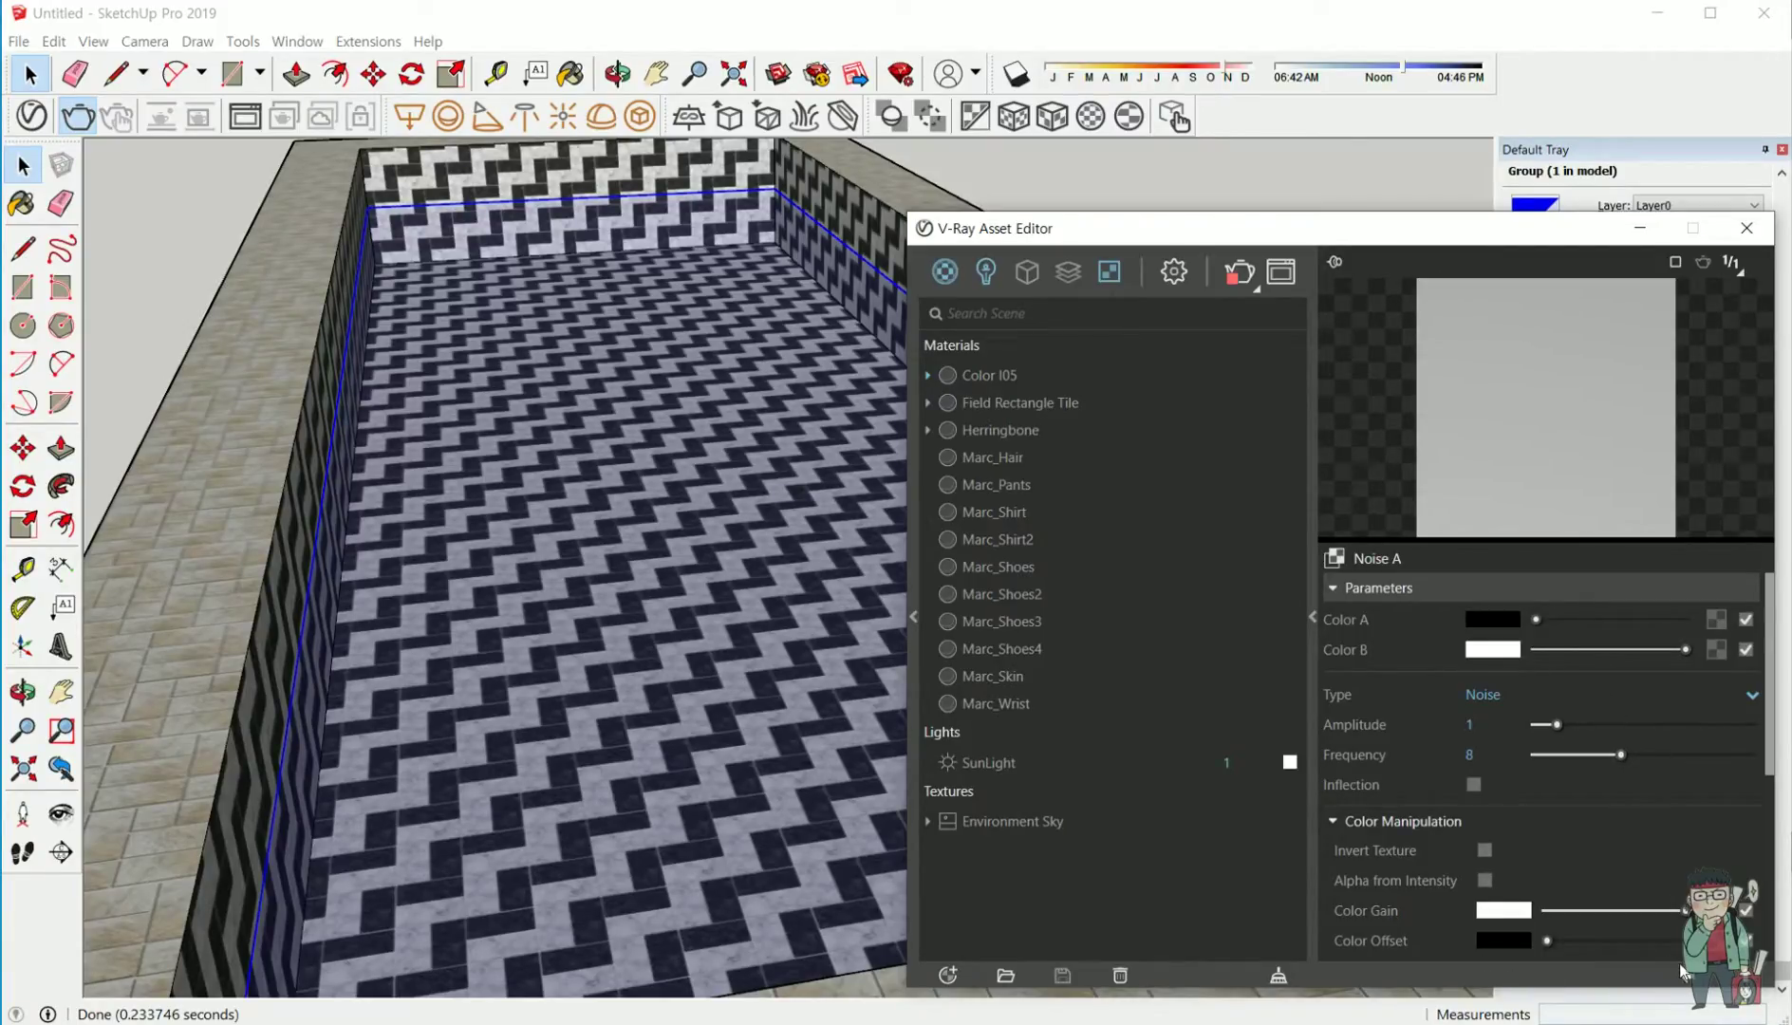
{"action": "left_click", "coordinate": [1686, 976]}
{"action": "scroll", "coordinate": [1514, 787], "scroll_direction": "up", "scroll_amount": 3}
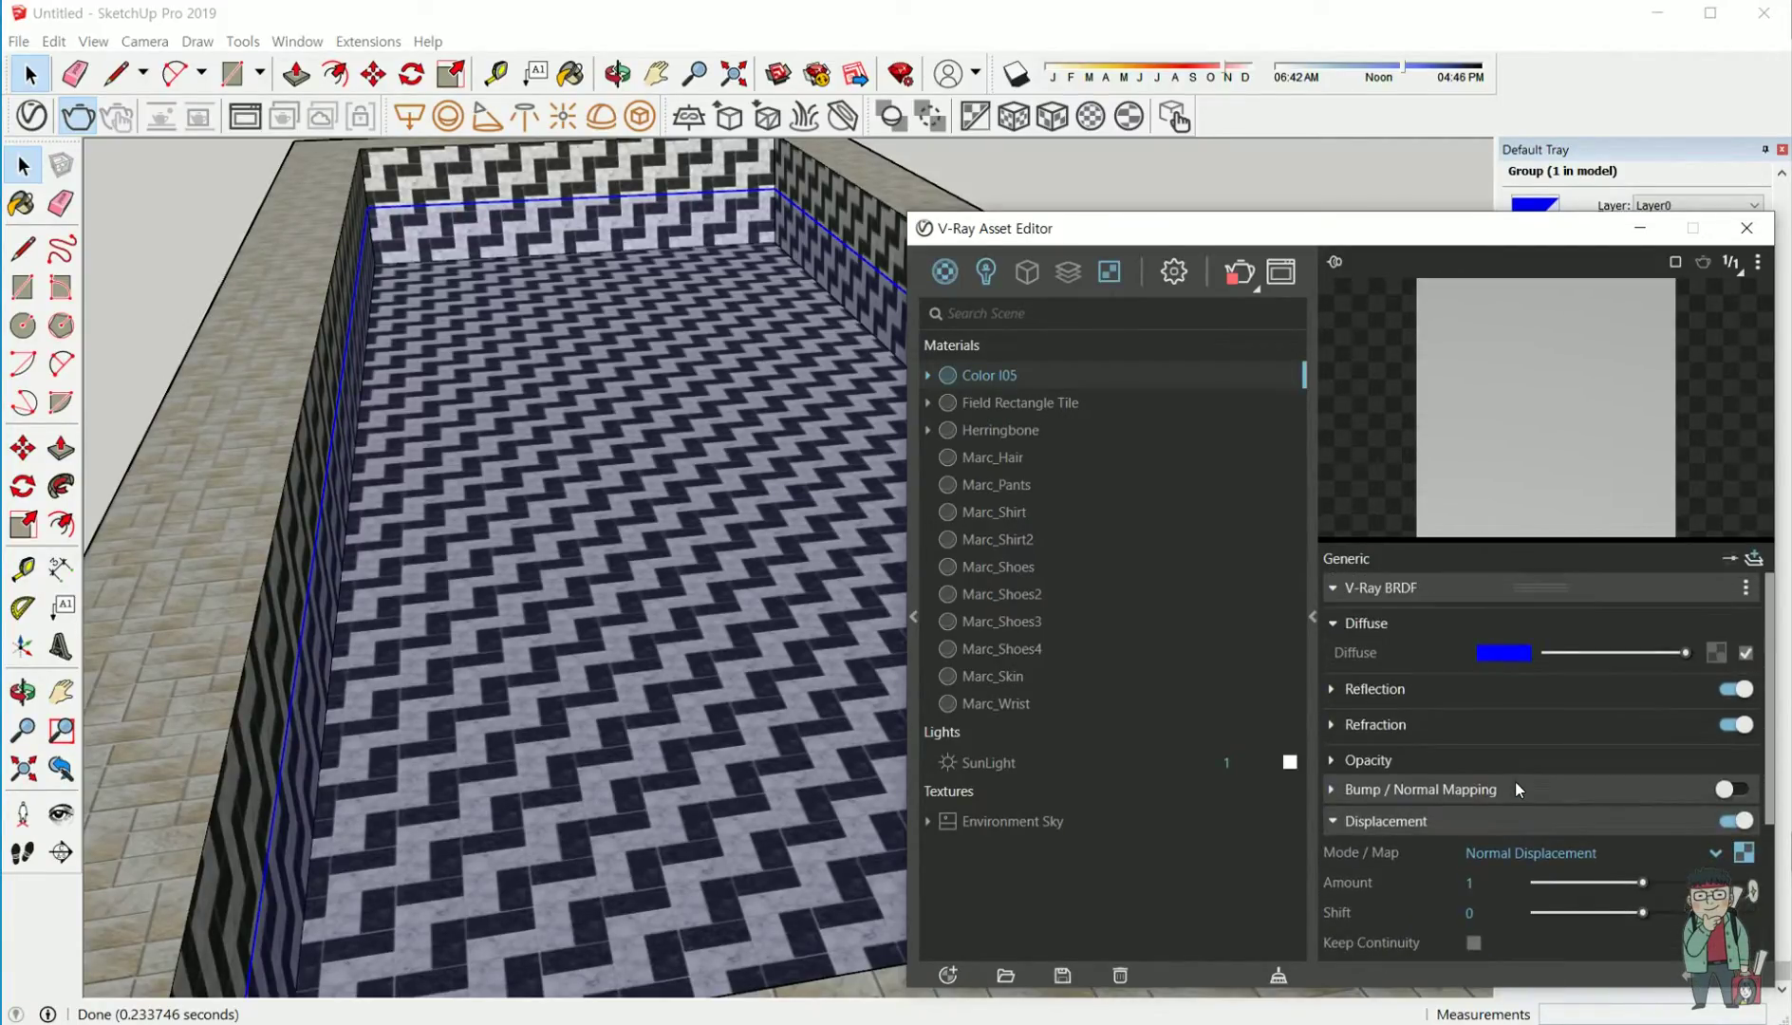
- Set the refraction IOR of the Color I05 material to 1.333
{"action": "left_click", "coordinate": [1419, 734]}
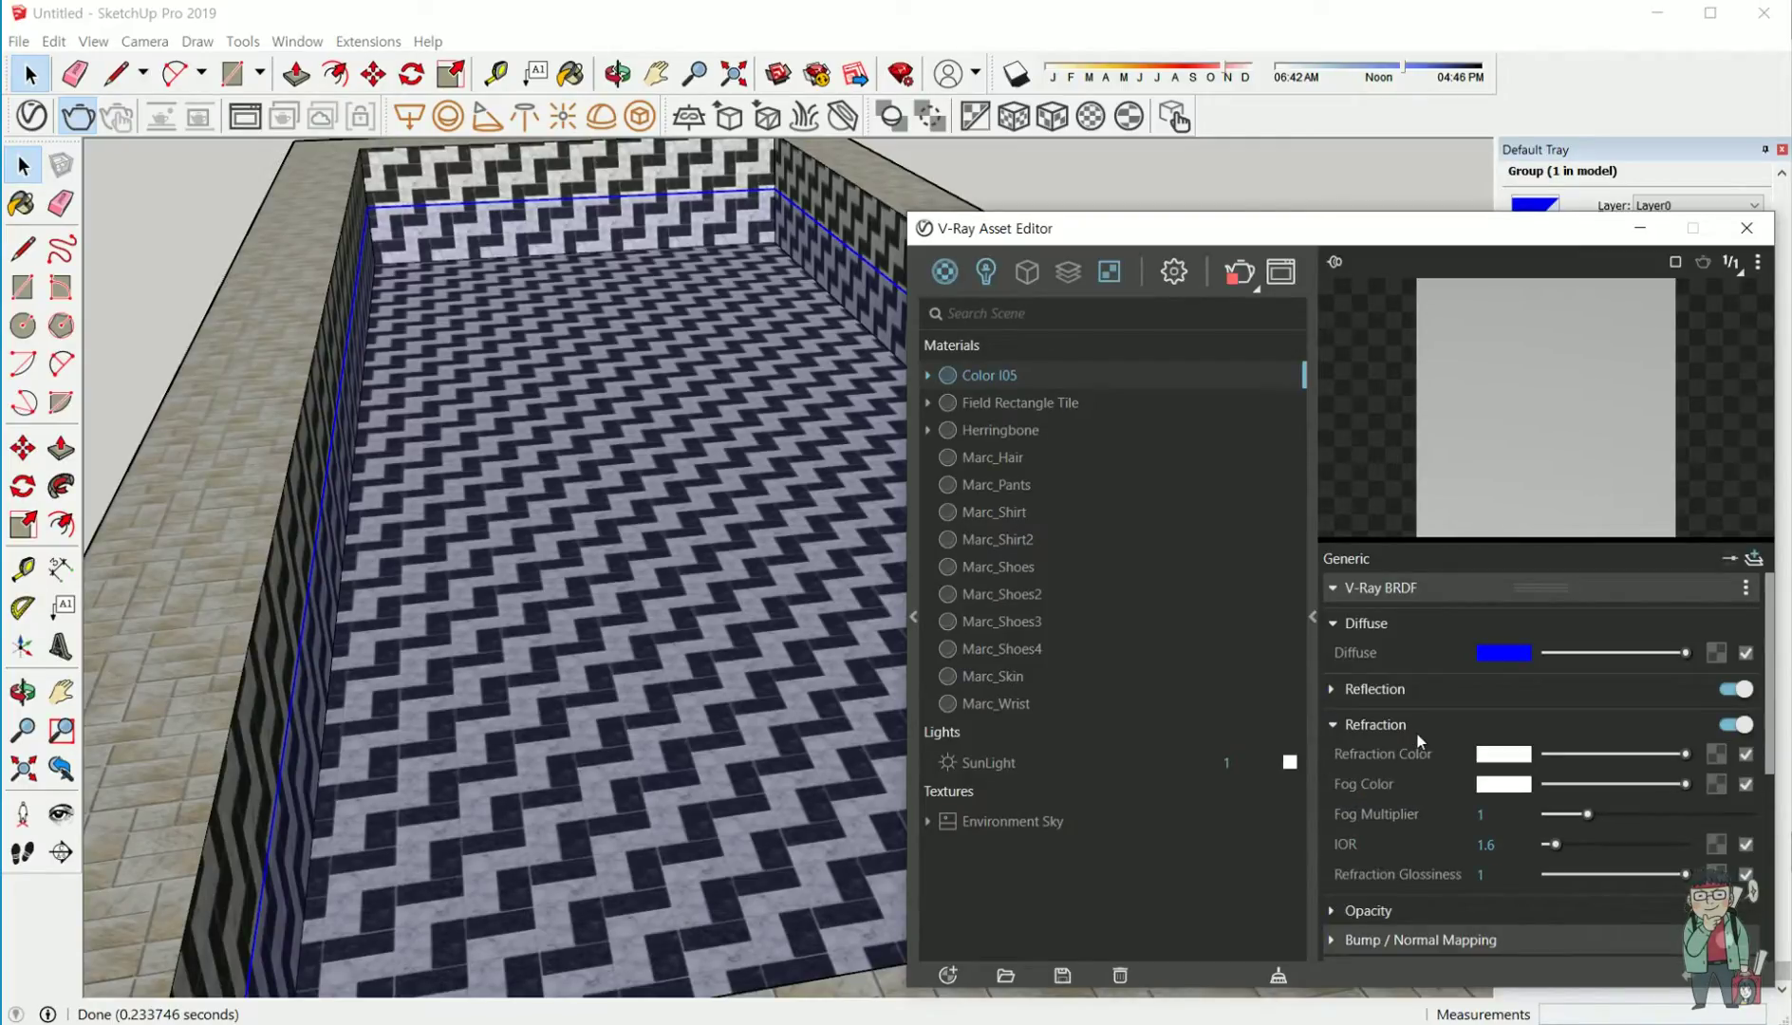
{"action": "double_click", "coordinate": [1485, 844]}
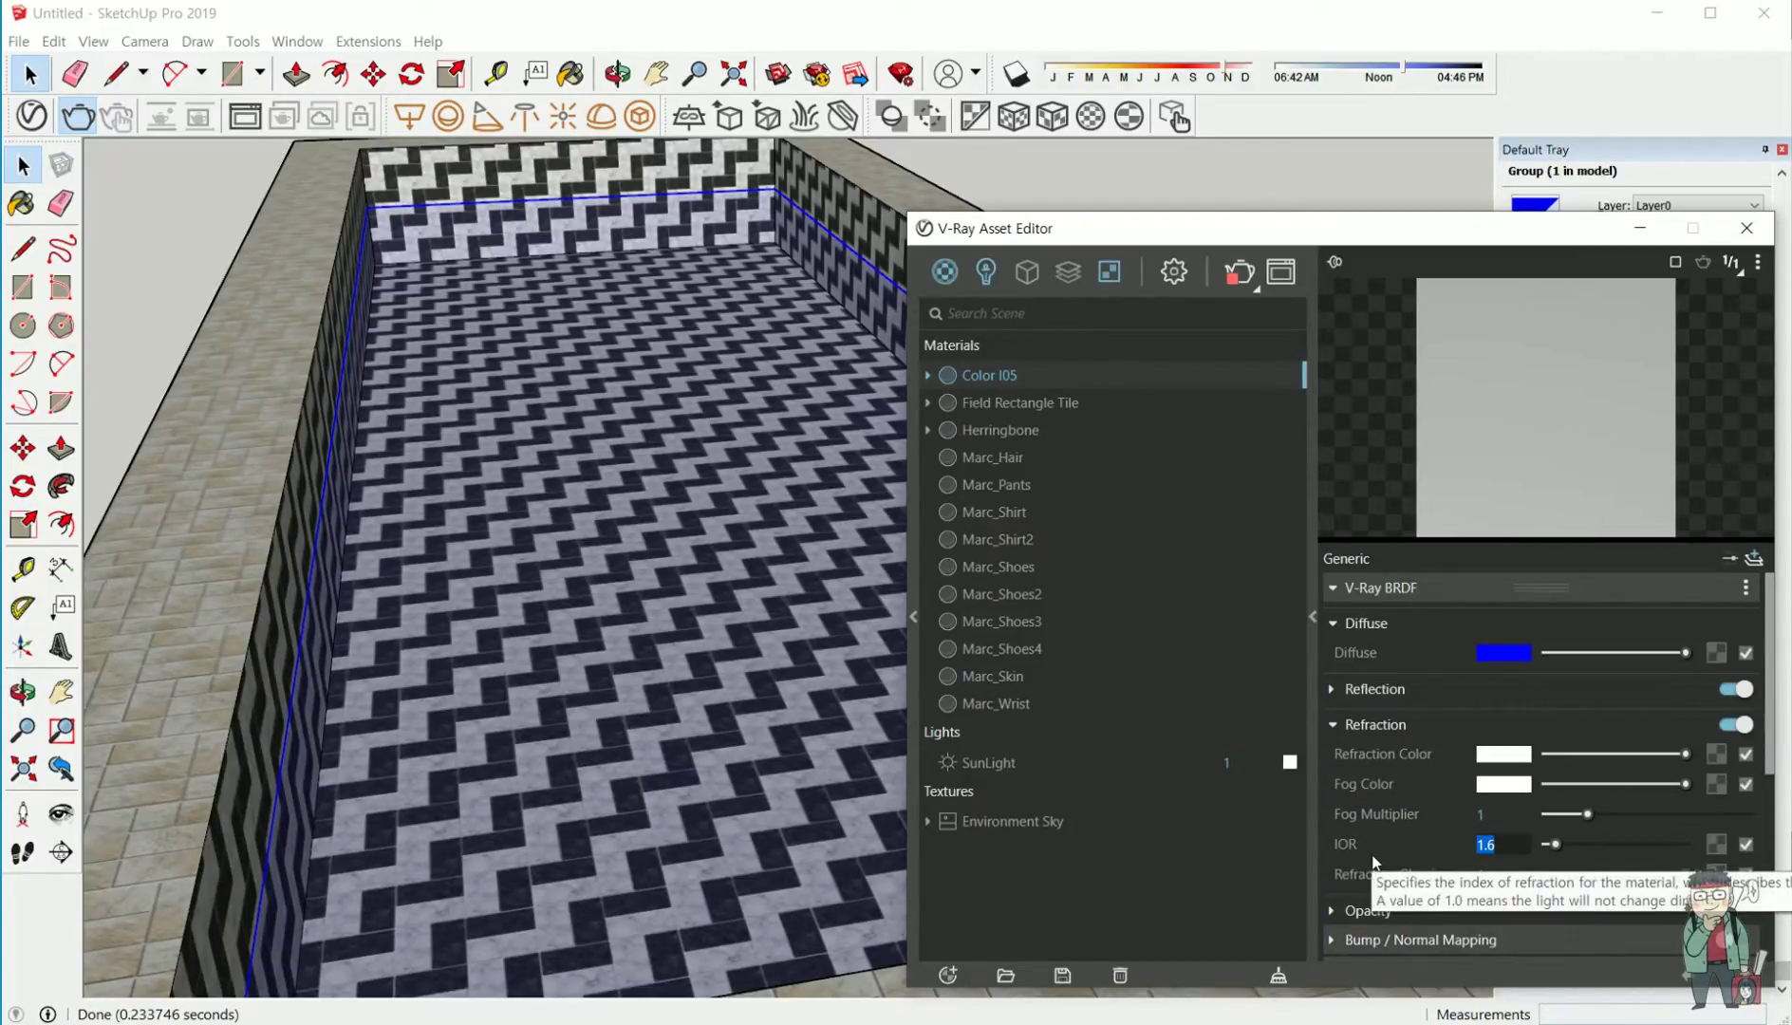
{"action": "type", "text": "1.333"}
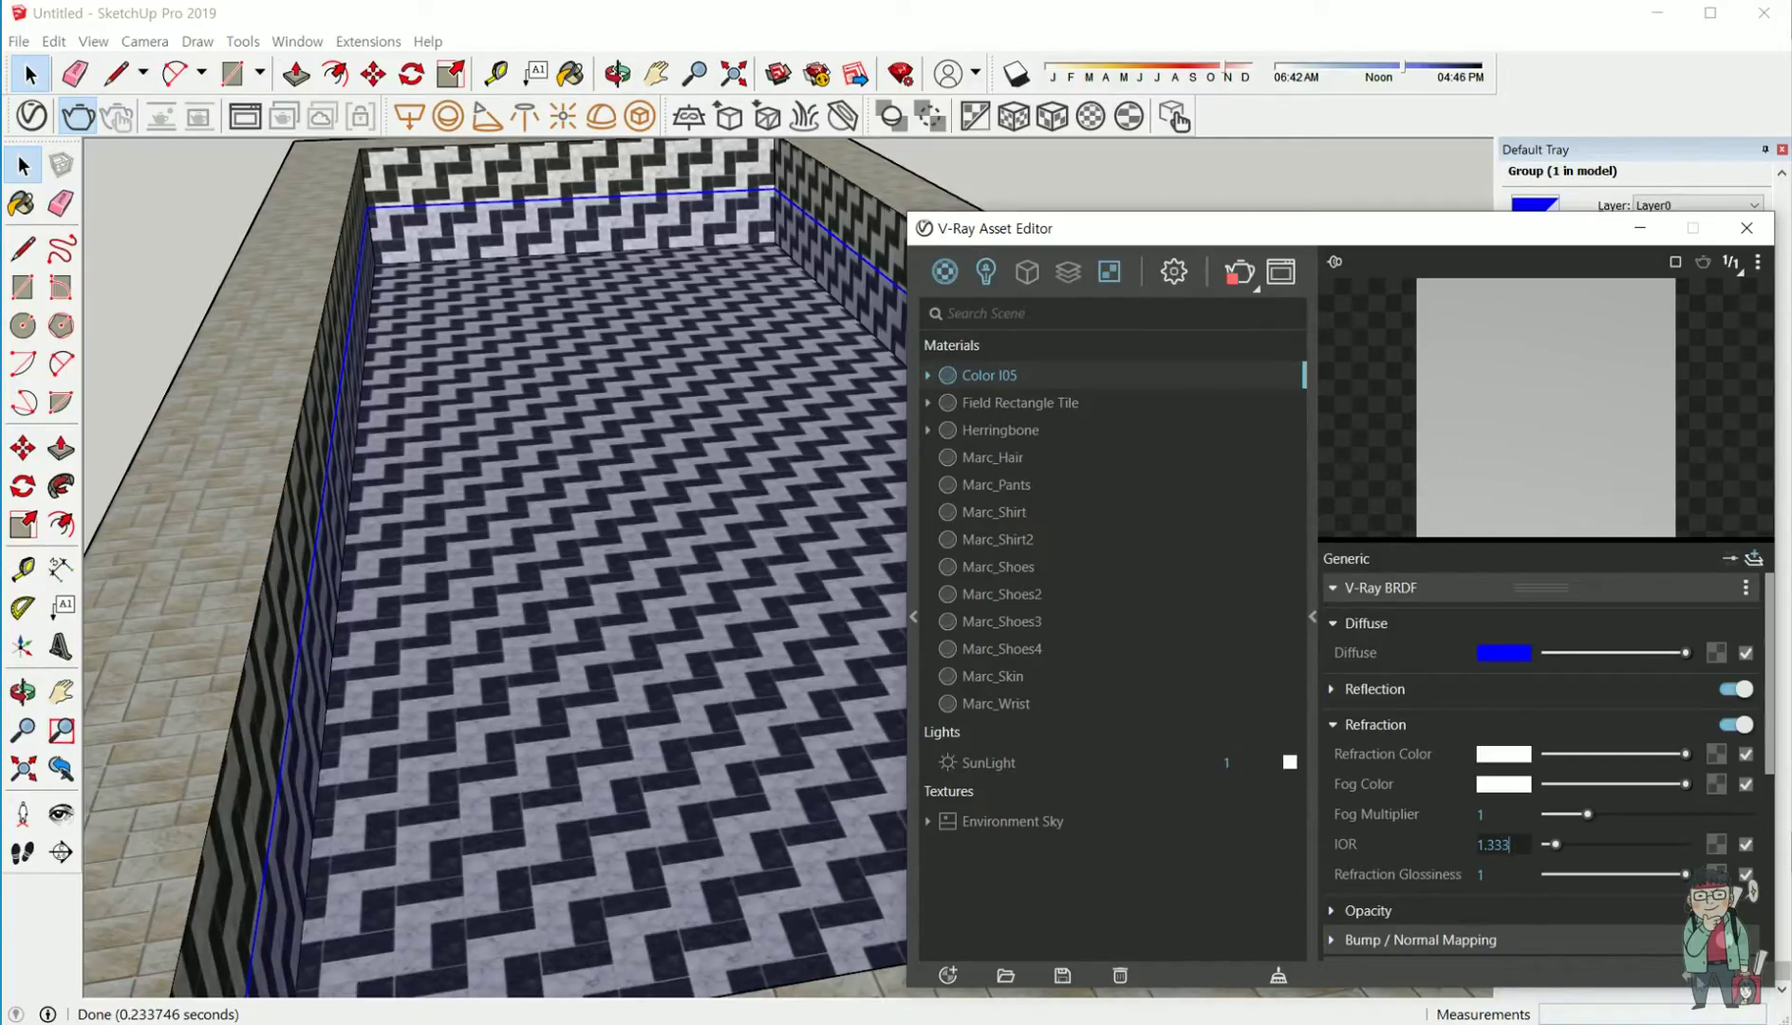
{"action": "left_click", "coordinate": [1577, 721]}
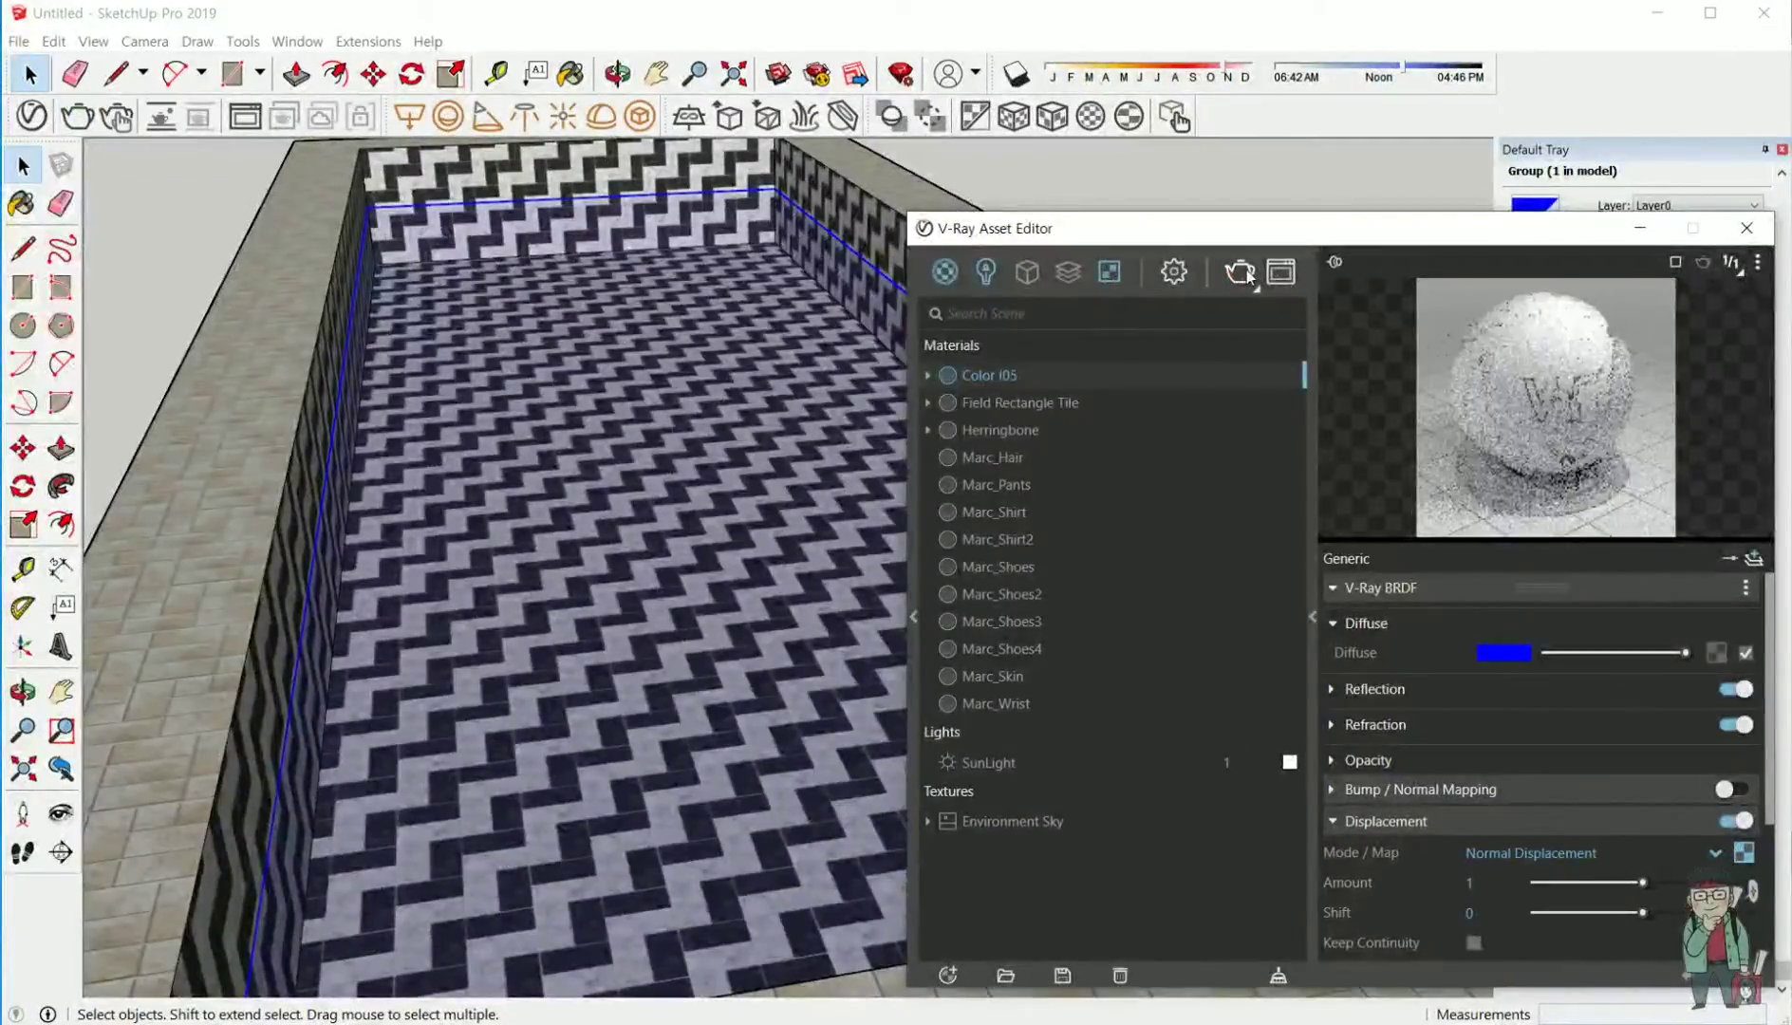
- Render the pool again and examine the water surface in the frame buffer
{"action": "left_click", "coordinate": [1246, 270]}
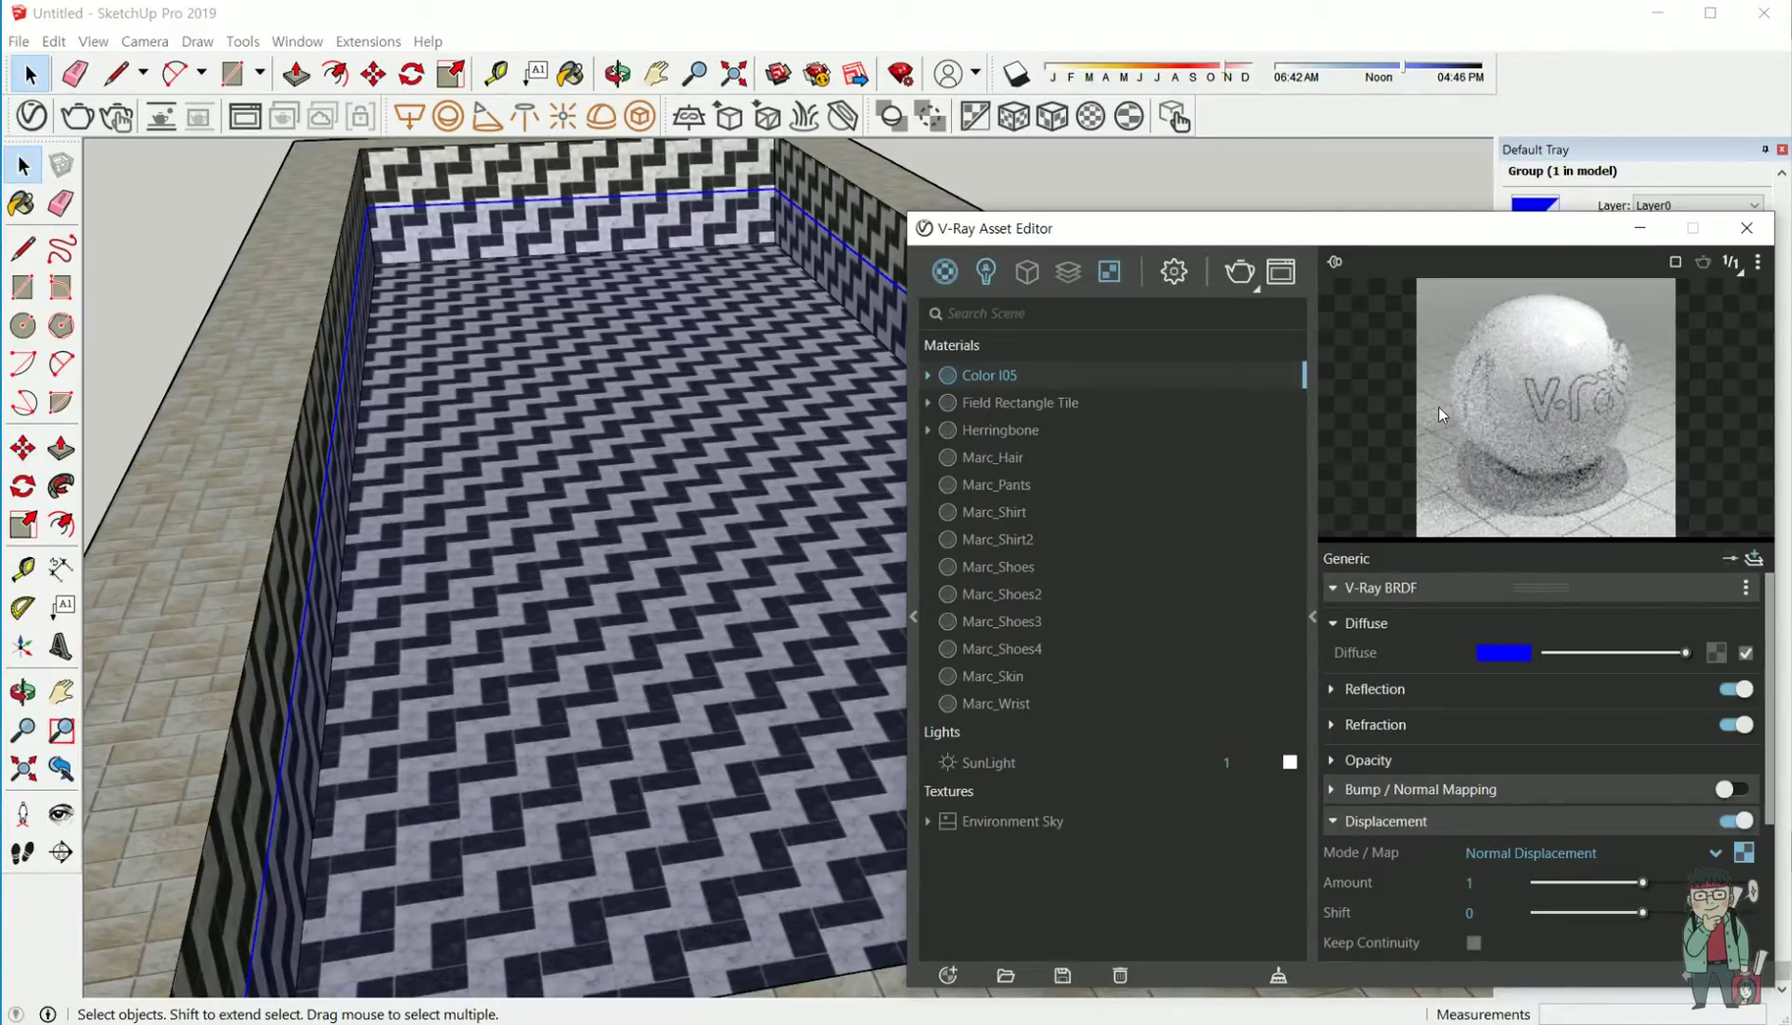
{"action": "left_click", "coordinate": [1236, 270]}
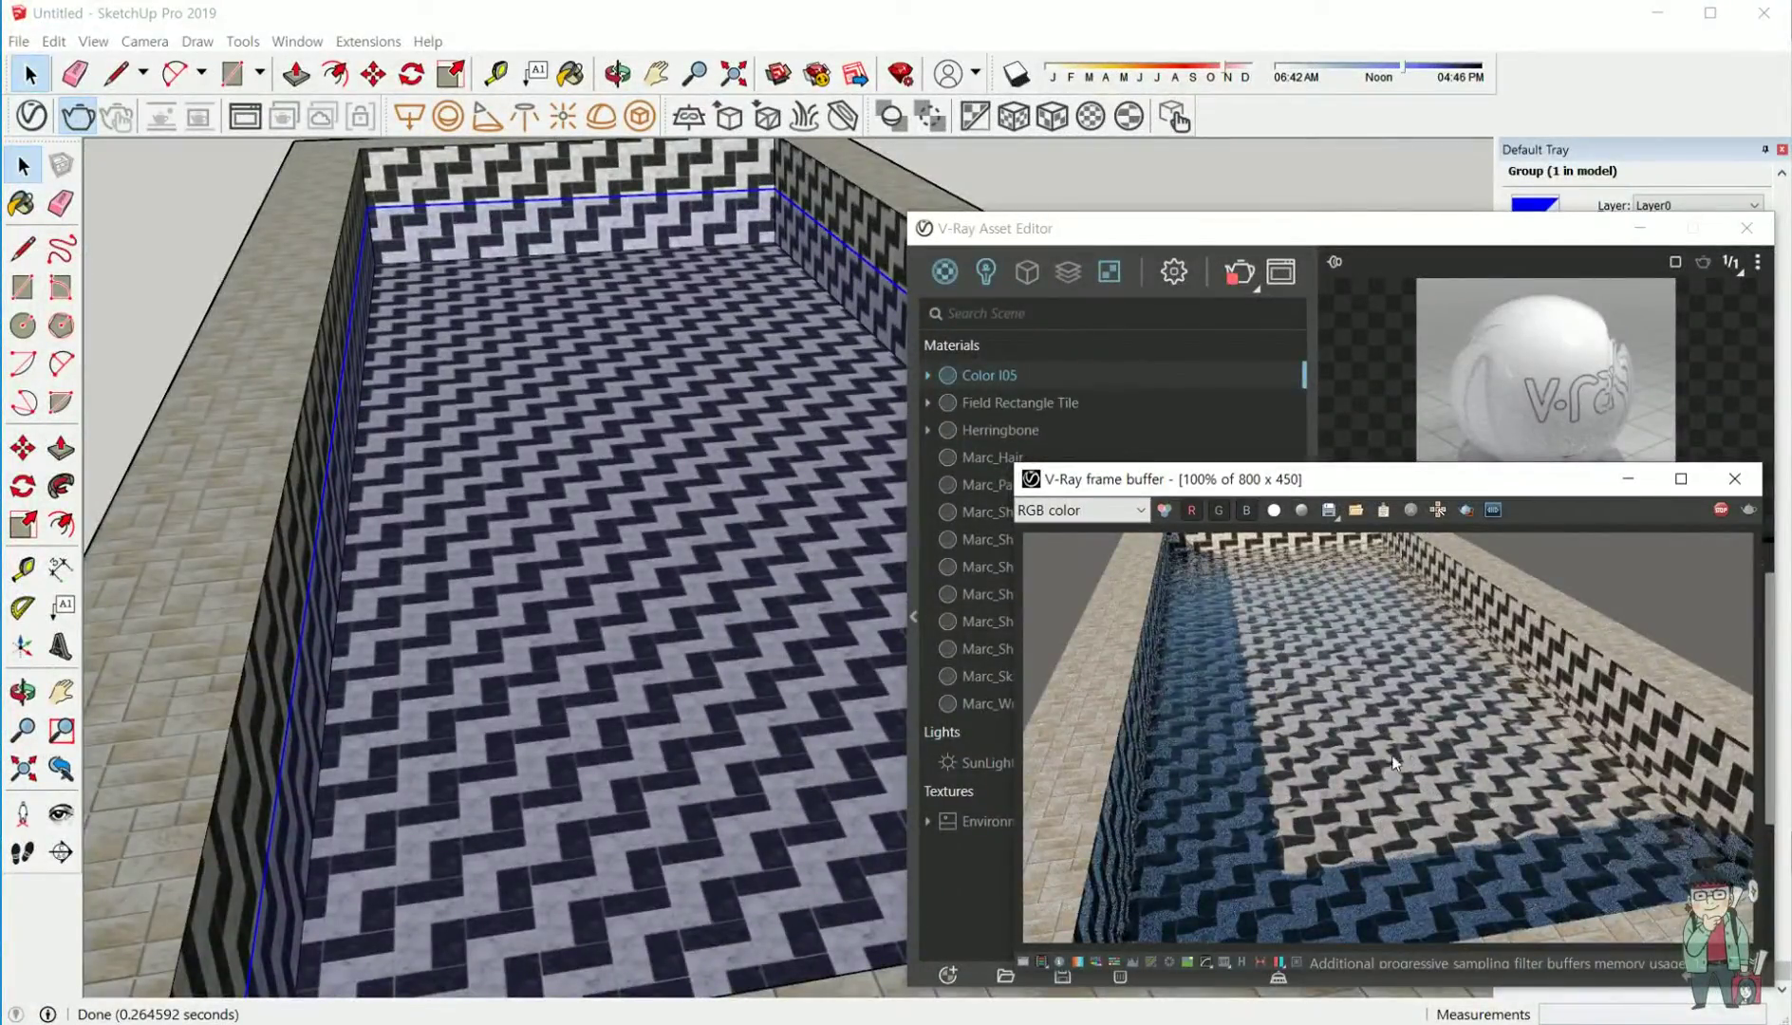
{"action": "scroll", "coordinate": [1399, 692], "scroll_direction": "down", "scroll_amount": 1}
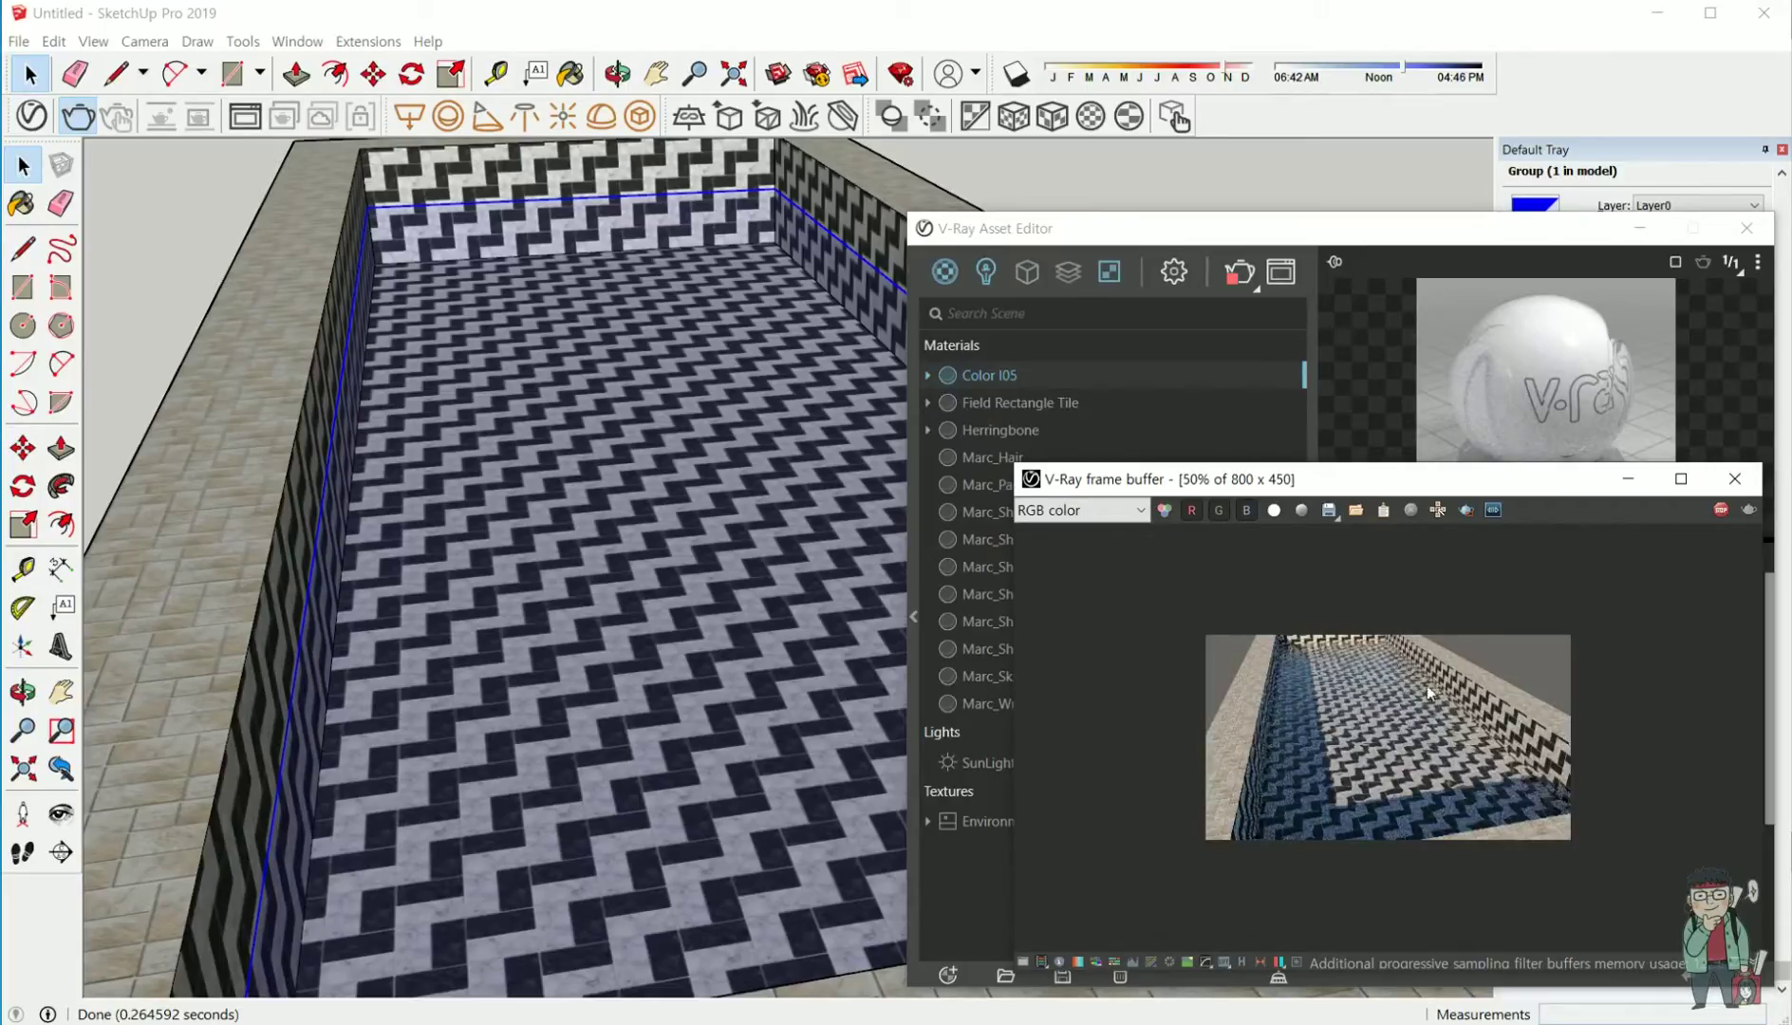
{"action": "scroll", "coordinate": [1377, 710], "scroll_direction": "up", "scroll_amount": 1}
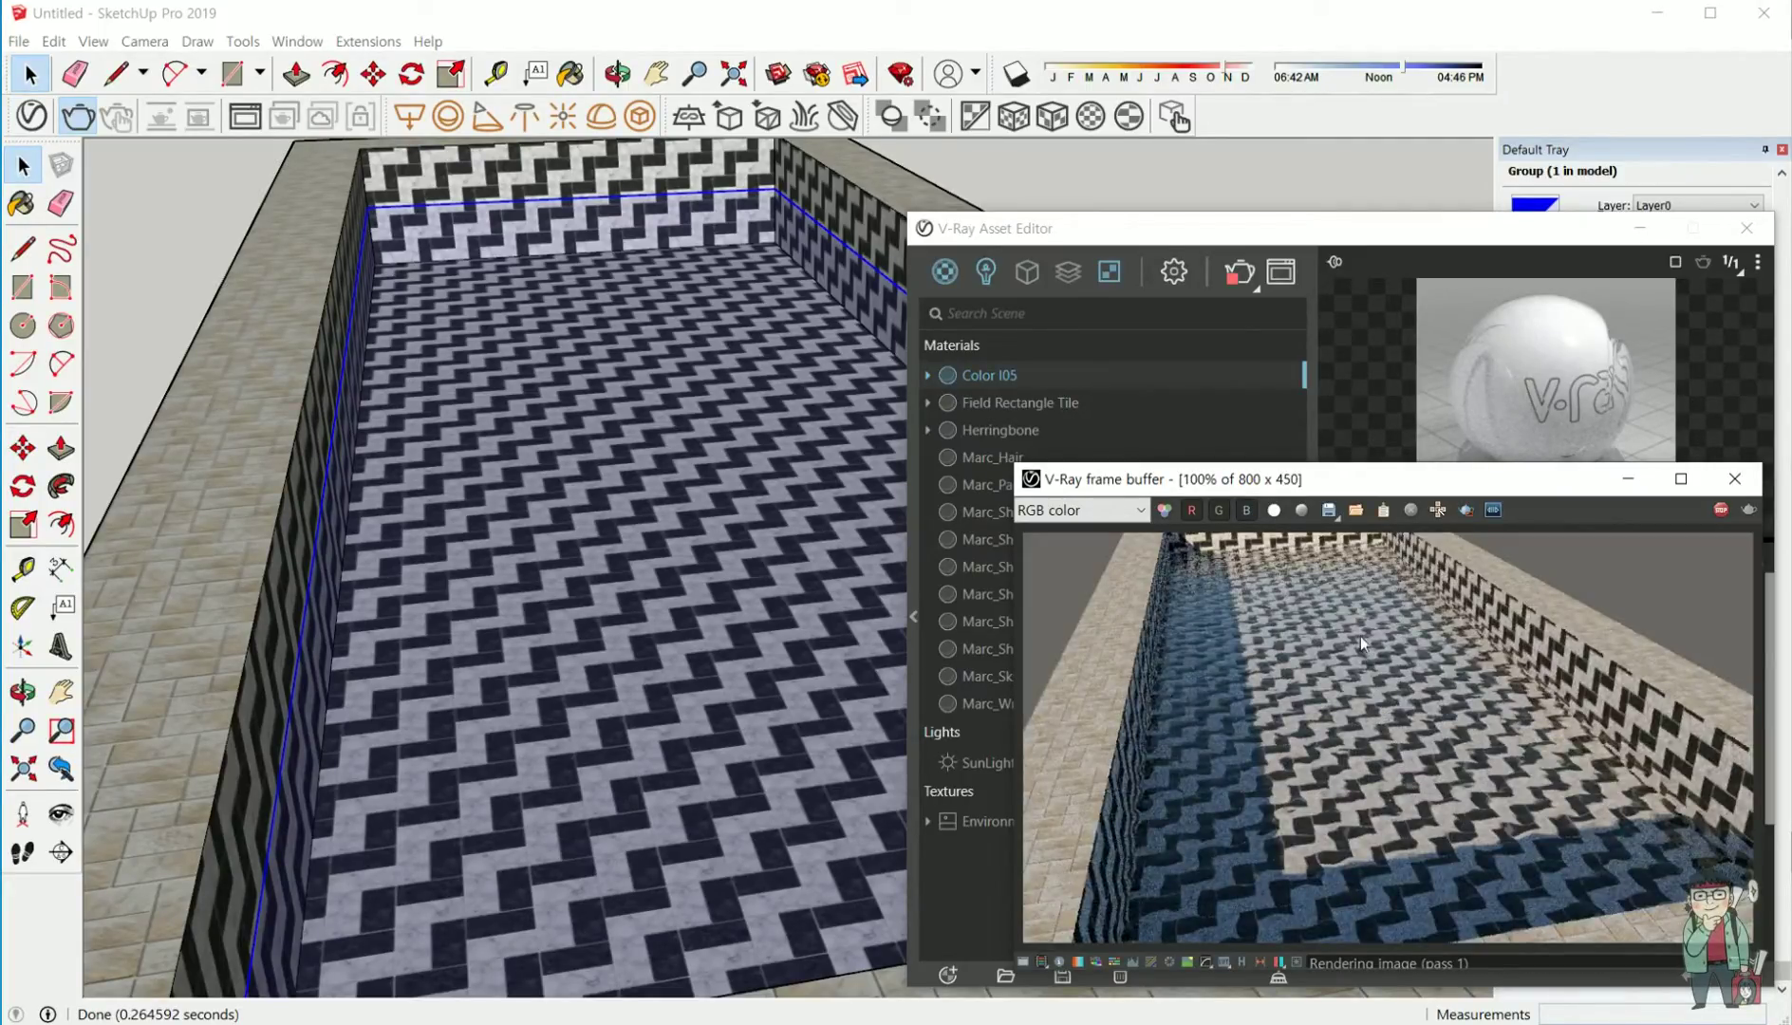